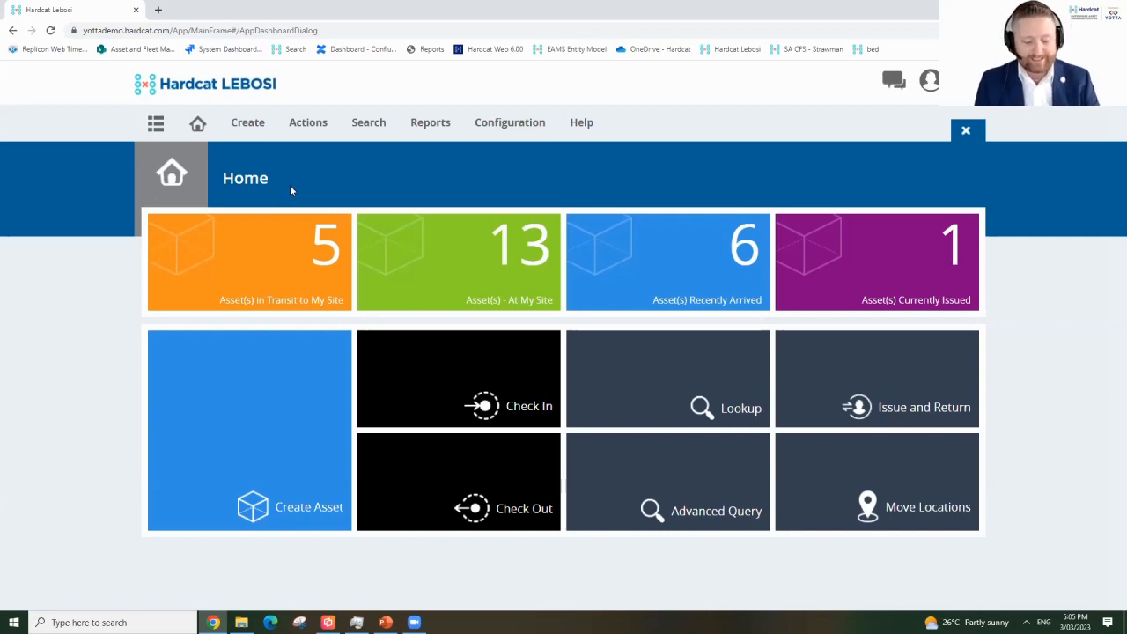
List the five vehicles in transit to my site and open bus ABC000048's record.
{"action": "left_click", "coordinate": [323, 248]}
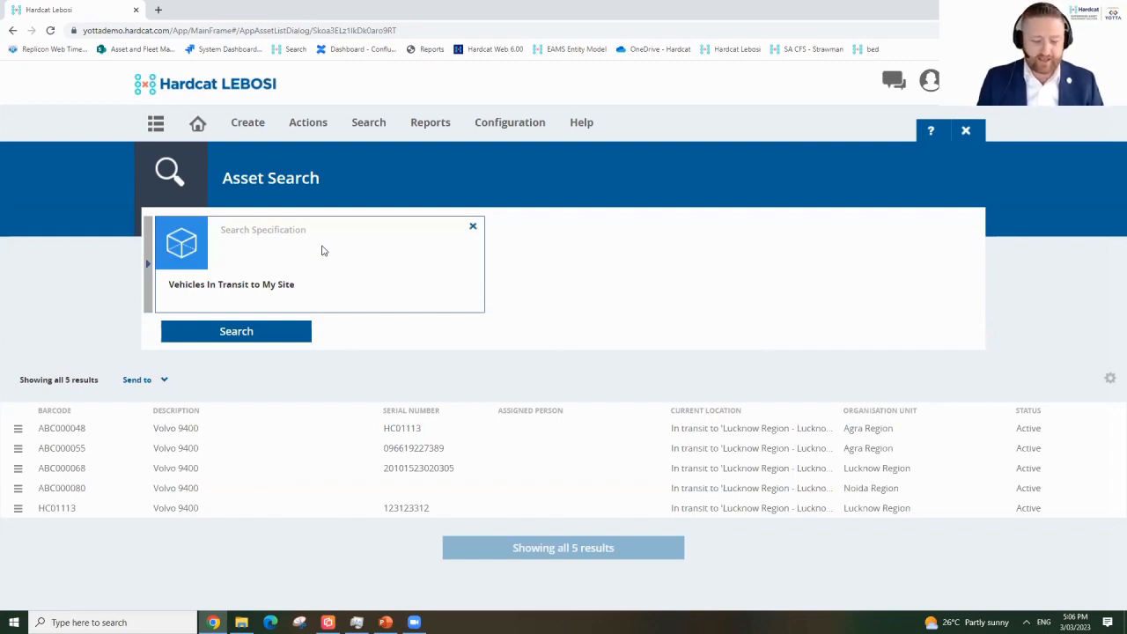
{"action": "double_click", "coordinate": [177, 432]}
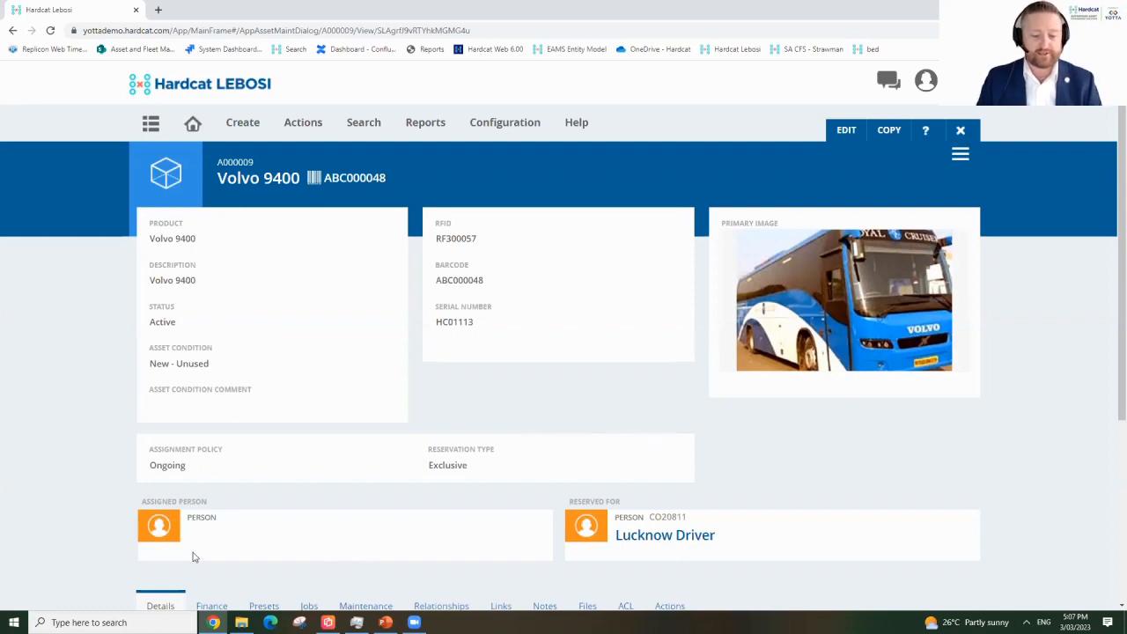
Show bus ABC000048's presets: 36 seats, automatic transmission, engine number 123456, decals, no cameras.
{"action": "scroll", "coordinate": [87, 460], "scroll_direction": "down", "scroll_amount": 3}
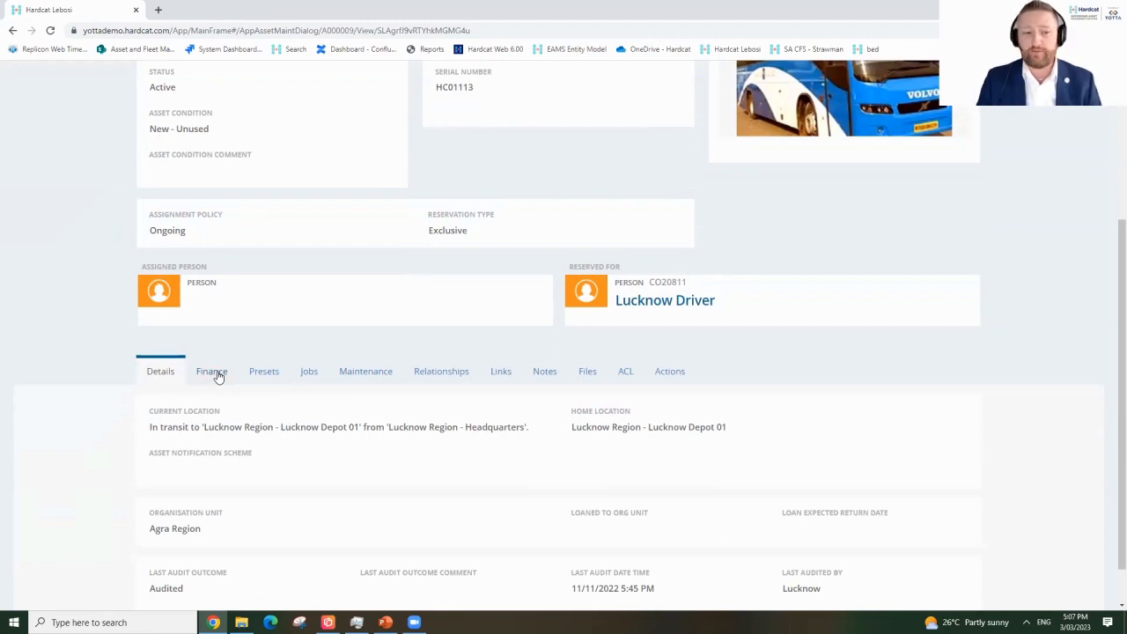
{"action": "left_click", "coordinate": [253, 375]}
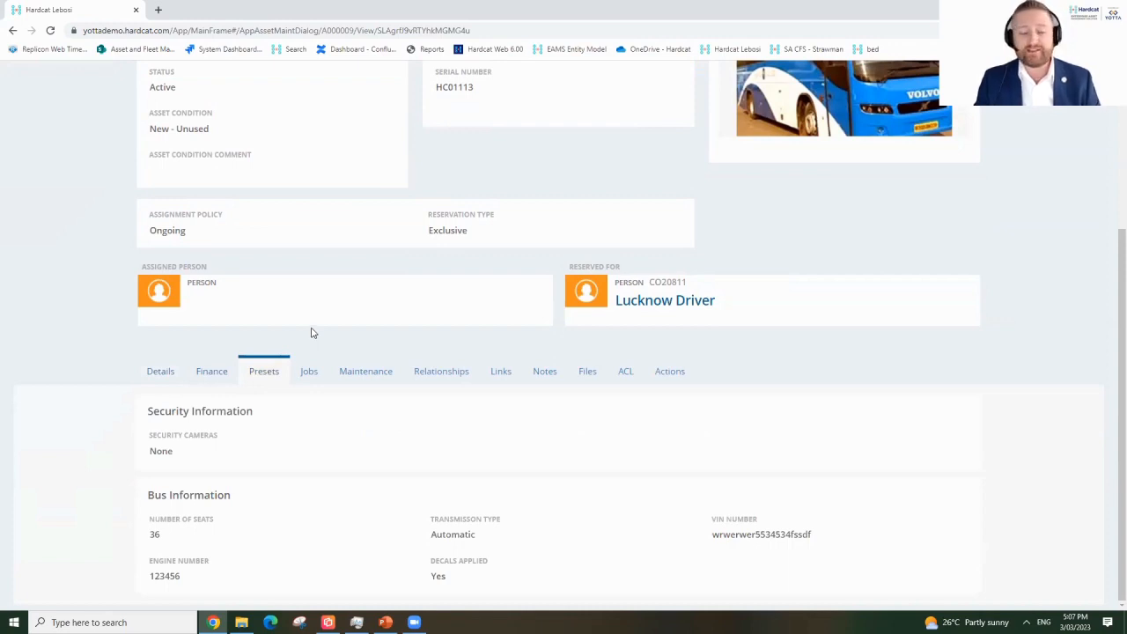
Review the bus's jobs, maintenance status and schedules, and parent and child assets.
{"action": "left_click", "coordinate": [310, 375]}
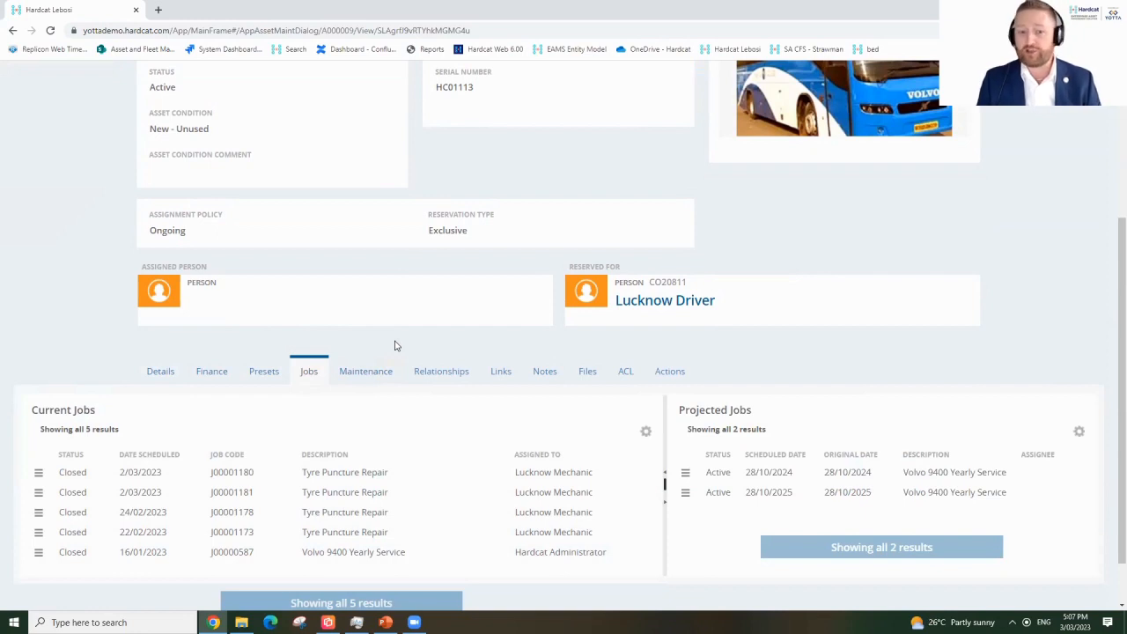
{"action": "left_click", "coordinate": [379, 372]}
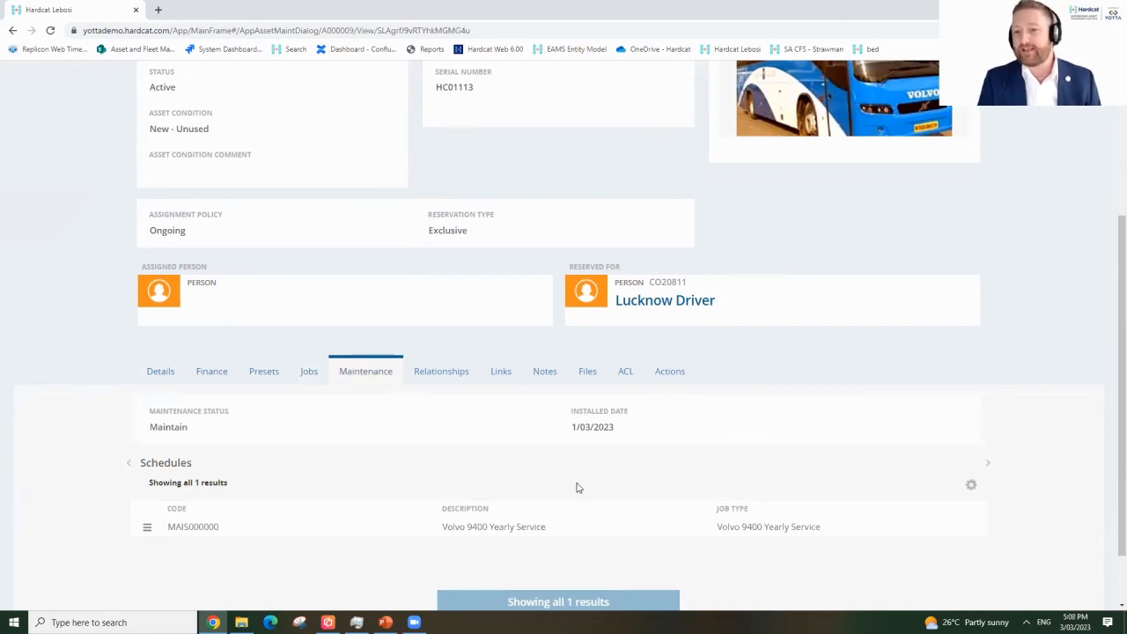
{"action": "left_click", "coordinate": [414, 368]}
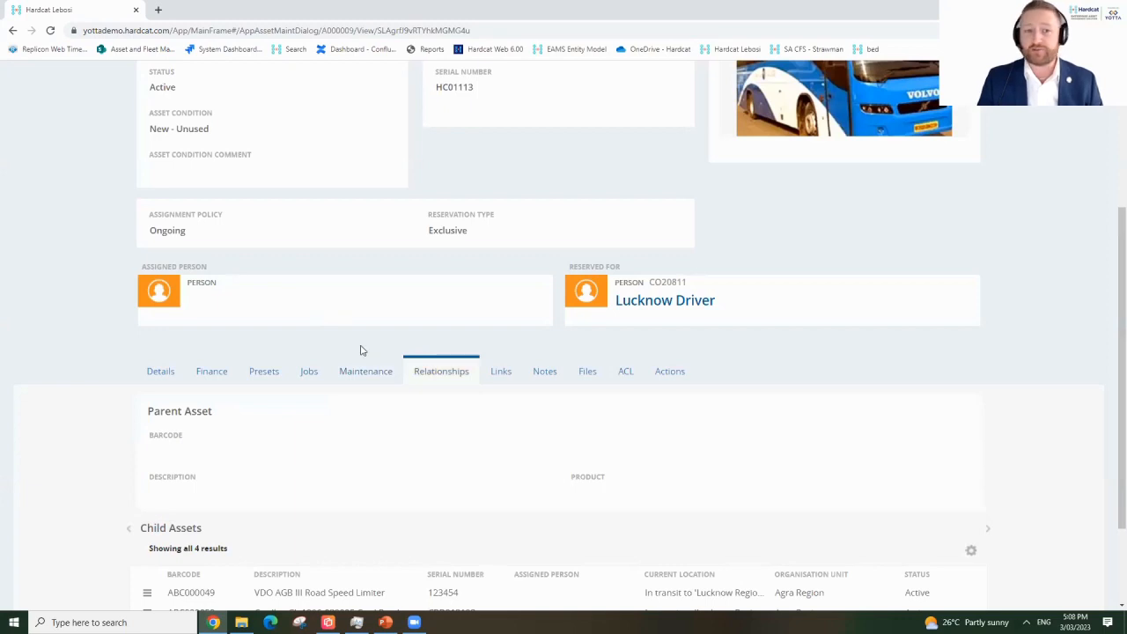
{"action": "scroll", "coordinate": [360, 350], "scroll_direction": "down", "scroll_amount": 2}
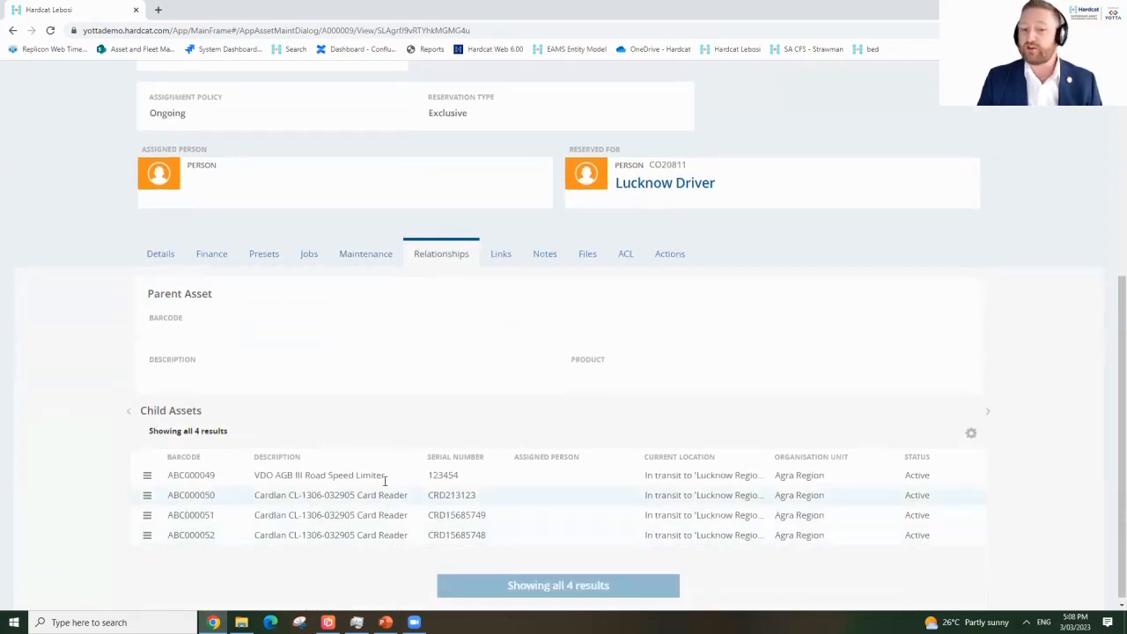
{"action": "scroll", "coordinate": [506, 398], "scroll_direction": "up", "scroll_amount": 2}
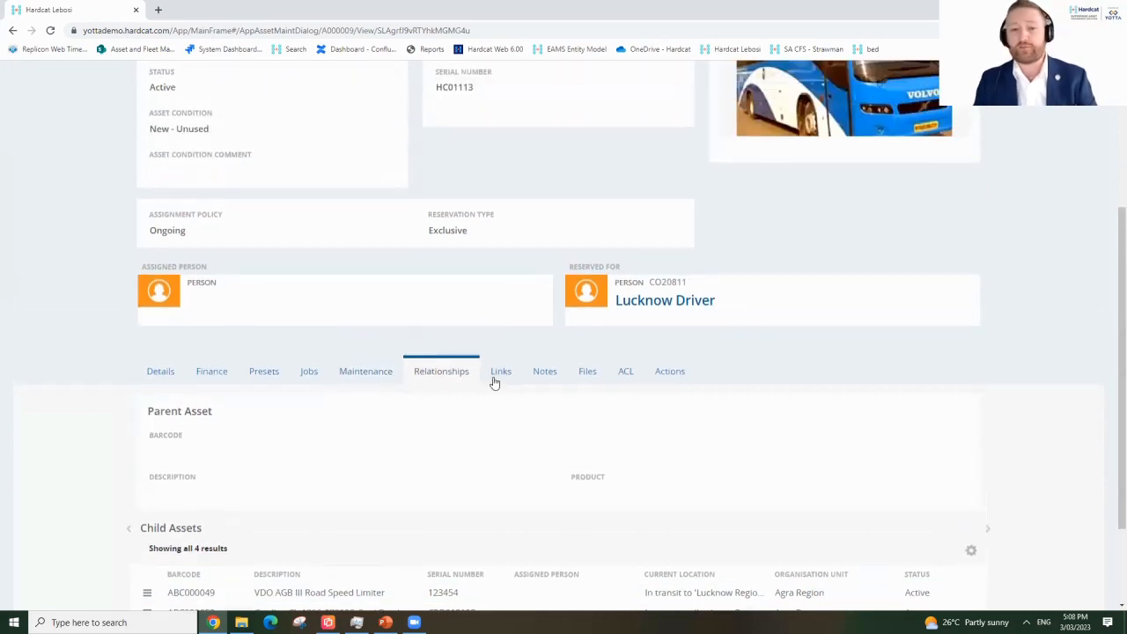
Check the bus's attached files, then start a new check-in at Lucknow Depot 01.
{"action": "left_click", "coordinate": [581, 374]}
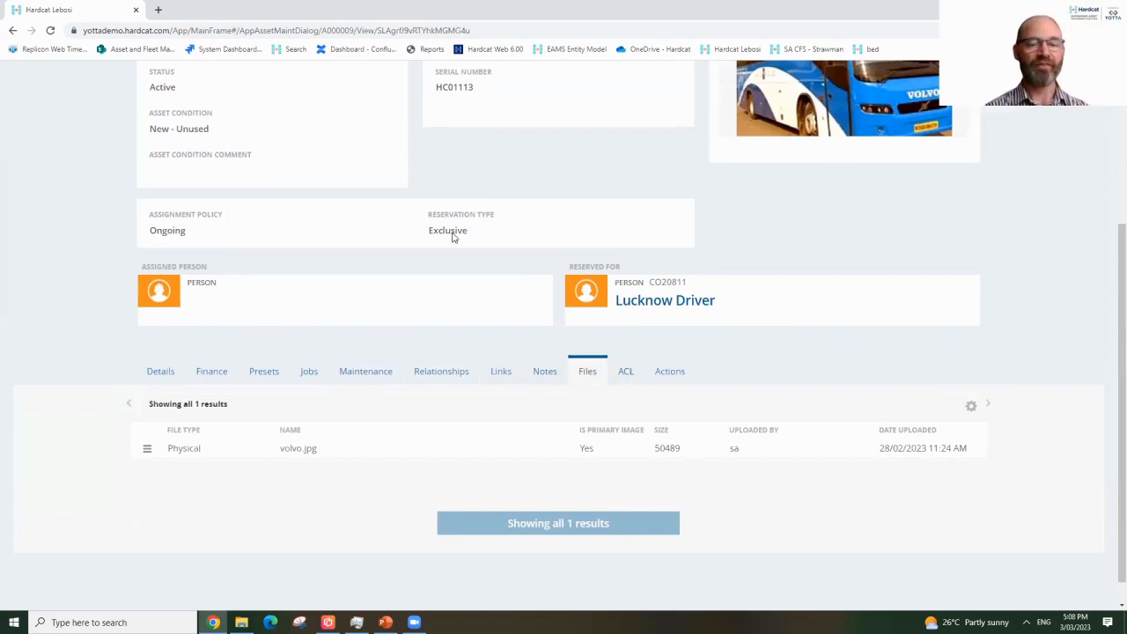
{"action": "scroll", "coordinate": [333, 308], "scroll_direction": "up", "scroll_amount": 3}
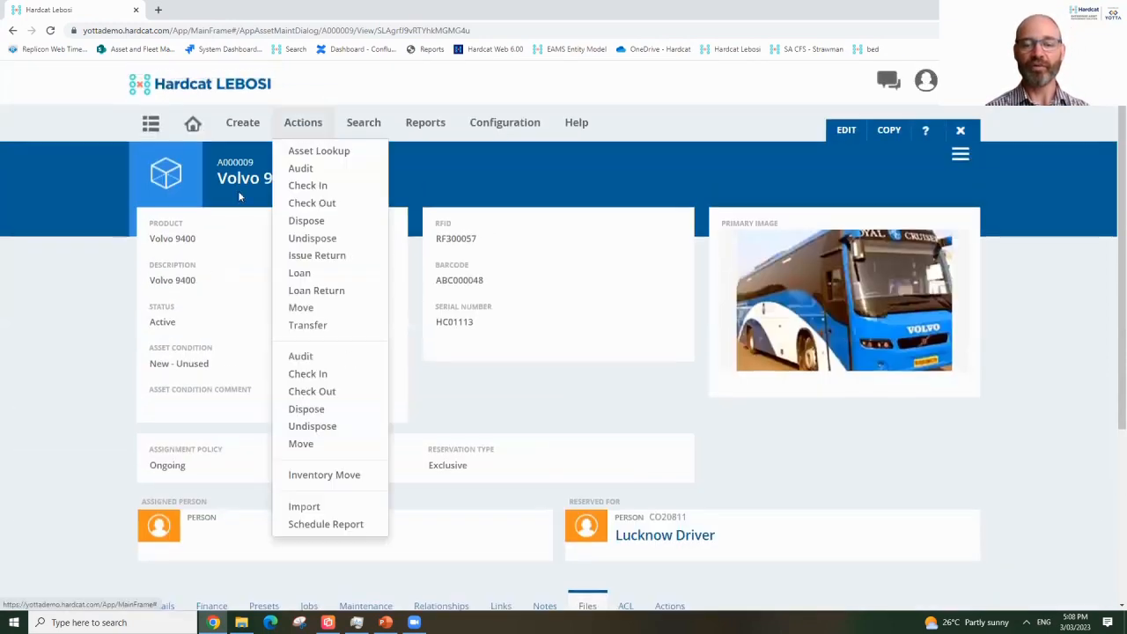
{"action": "left_click", "coordinate": [340, 185]}
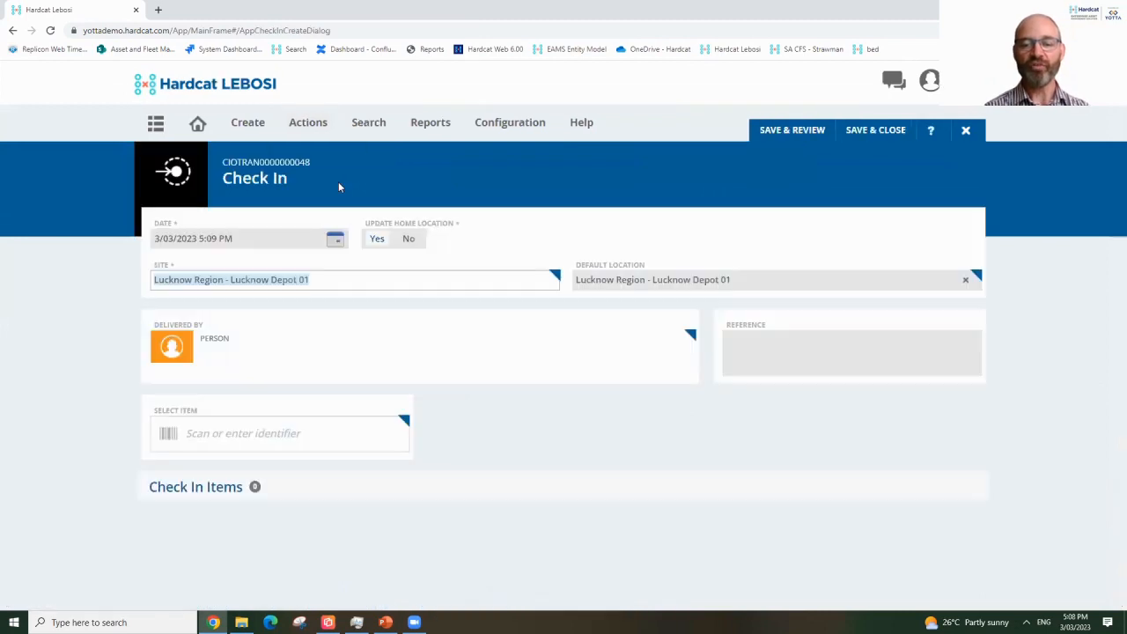
Record the driver as the person delivering the items by entering their identifier.
{"action": "left_click", "coordinate": [274, 438]}
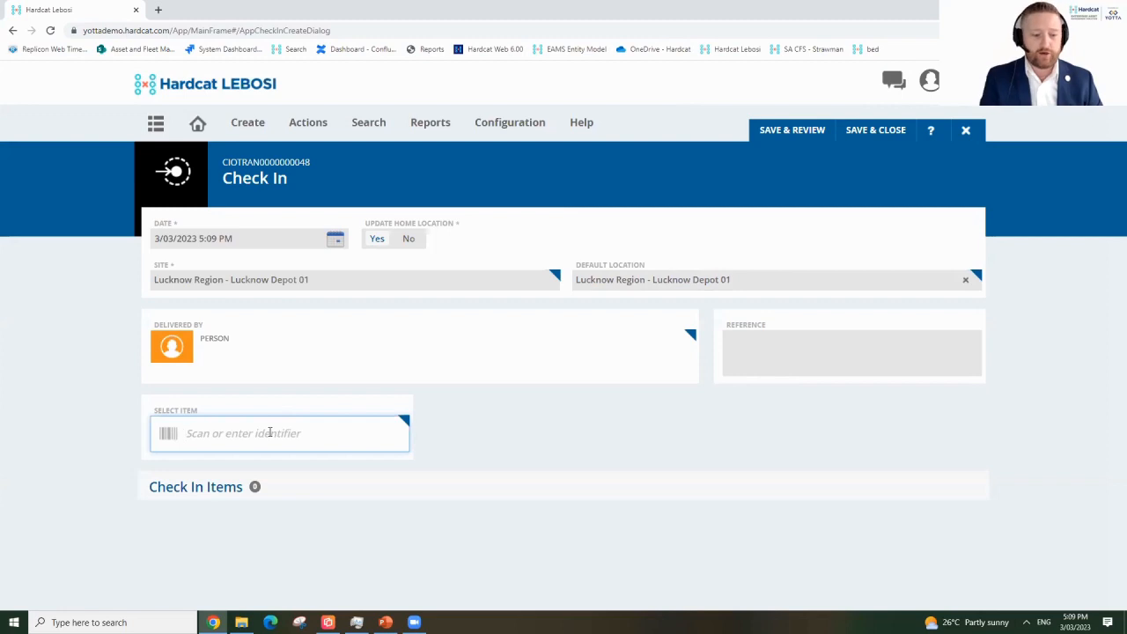
{"action": "type", "text": "CO20811"}
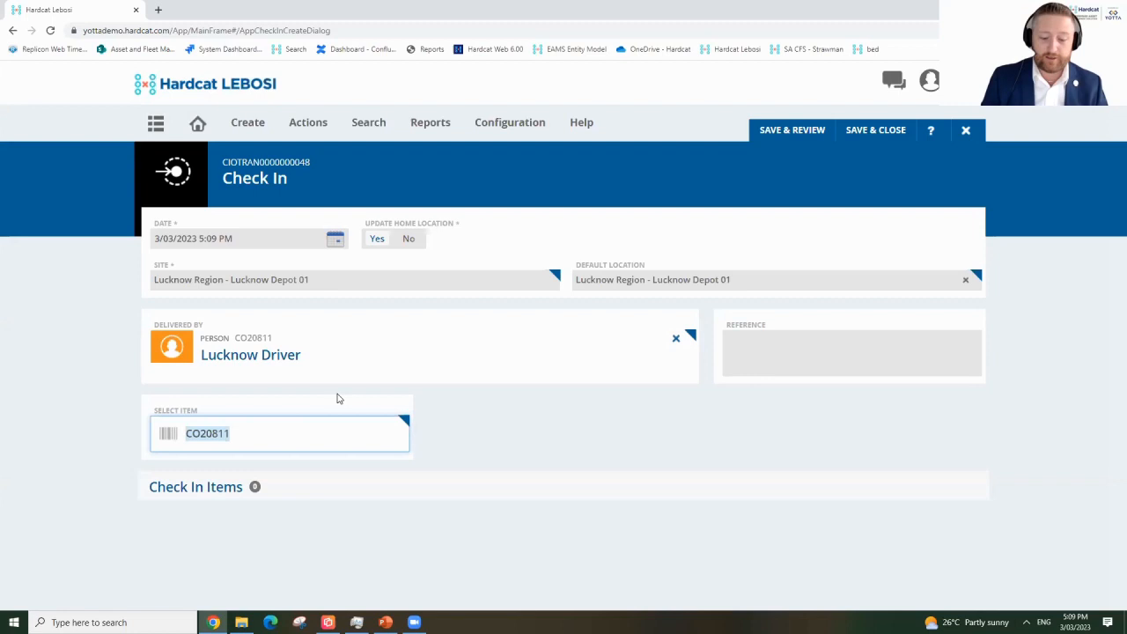
Add buses ABC000048, ABC000055 and ABC000068 to the check-in items.
{"action": "type", "text": "ABC000048"}
{"action": "key", "text": "Return"}
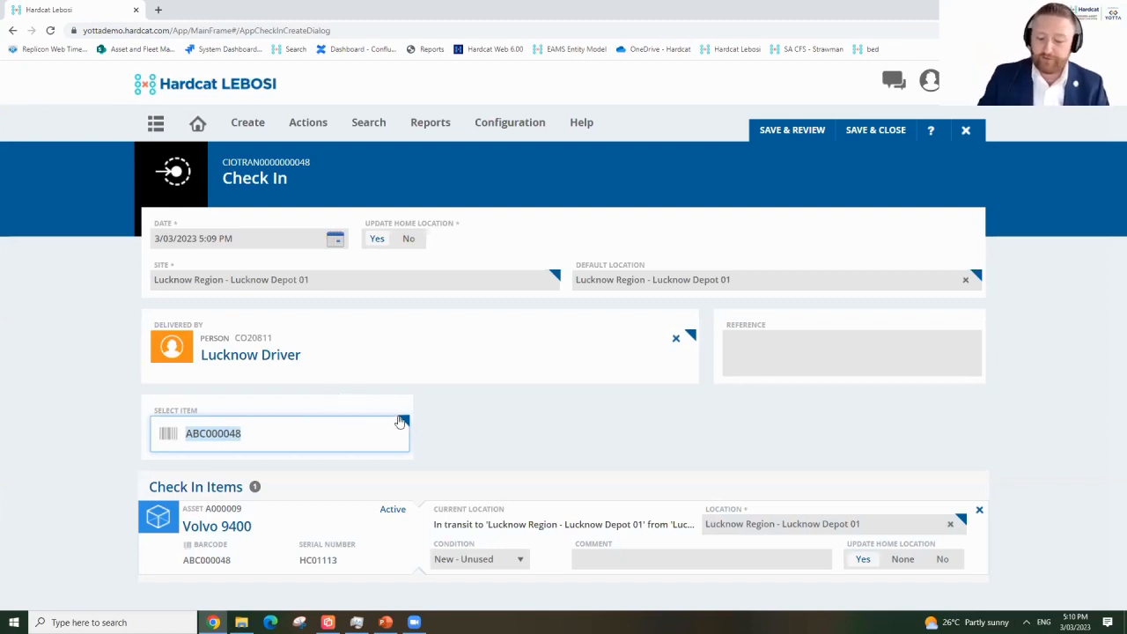
{"action": "type", "text": "ABC000055"}
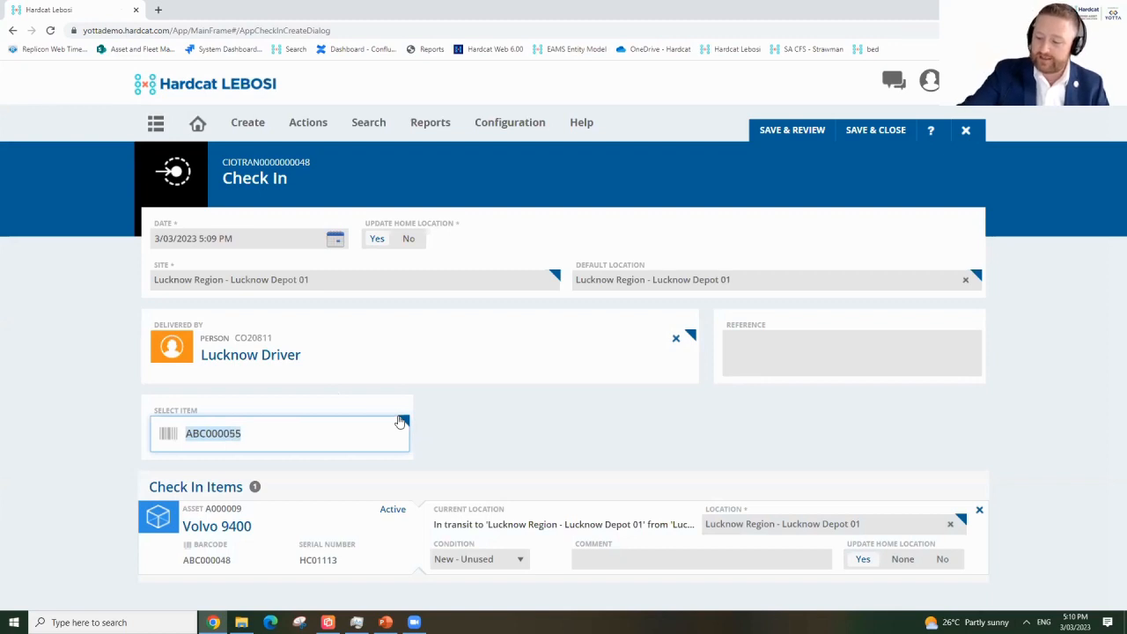
{"action": "key", "text": "Return"}
{"action": "type", "text": "ABC000068"}
{"action": "key", "text": "Return"}
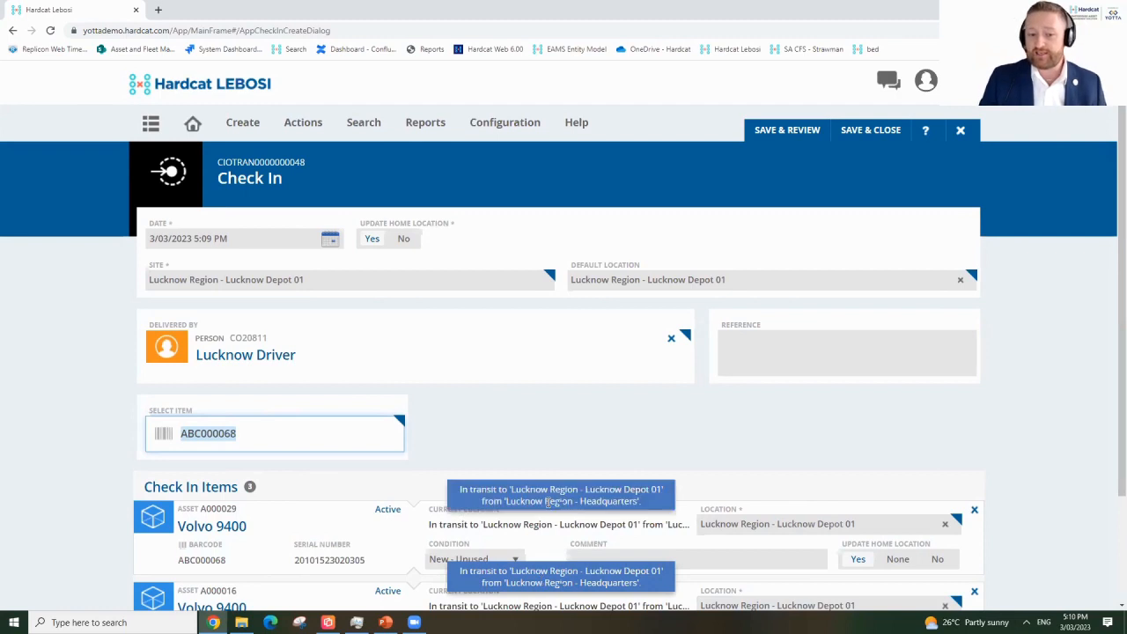
Keep condition New - Unused, save the check-in and review its Asset Check In/Check Out PDF report.
{"action": "left_click", "coordinate": [497, 558]}
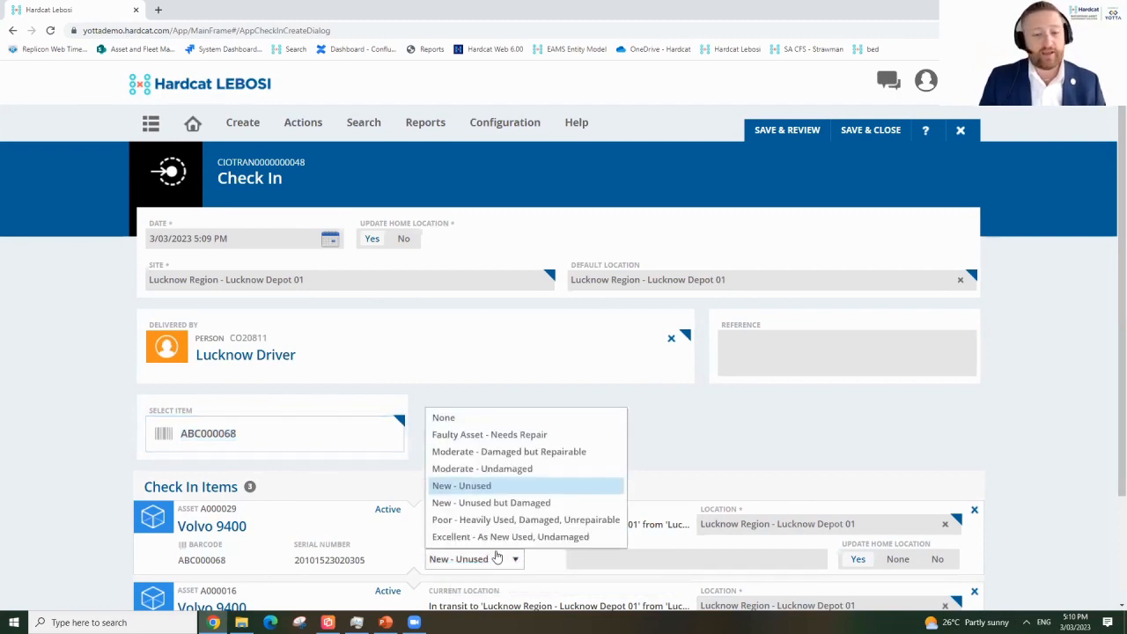
{"action": "left_click", "coordinate": [557, 564]}
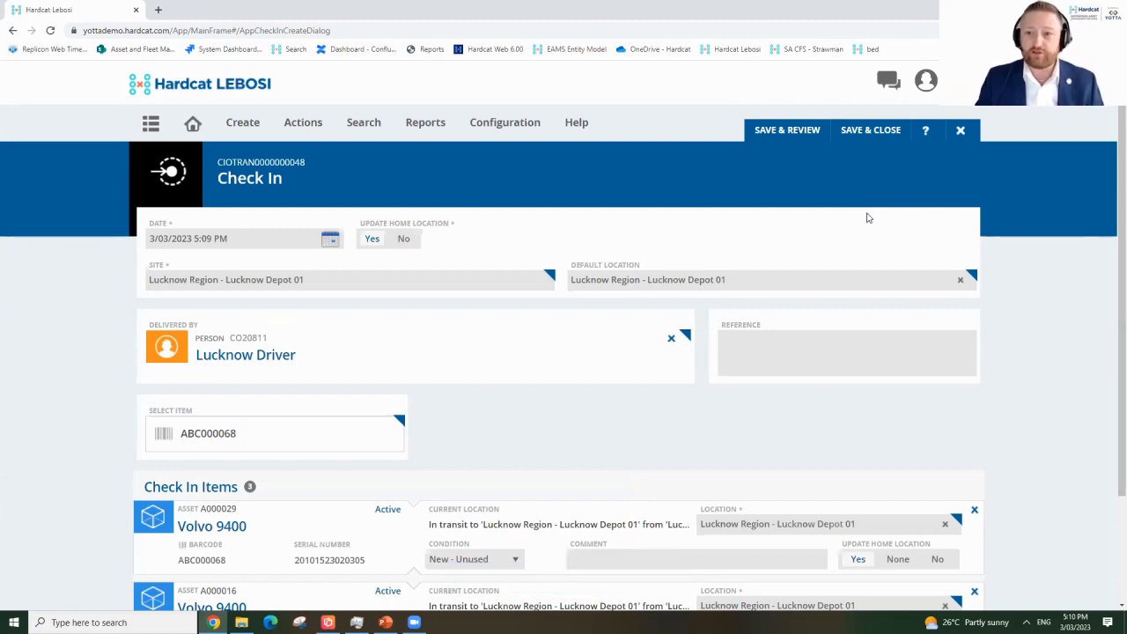
{"action": "left_click", "coordinate": [784, 130]}
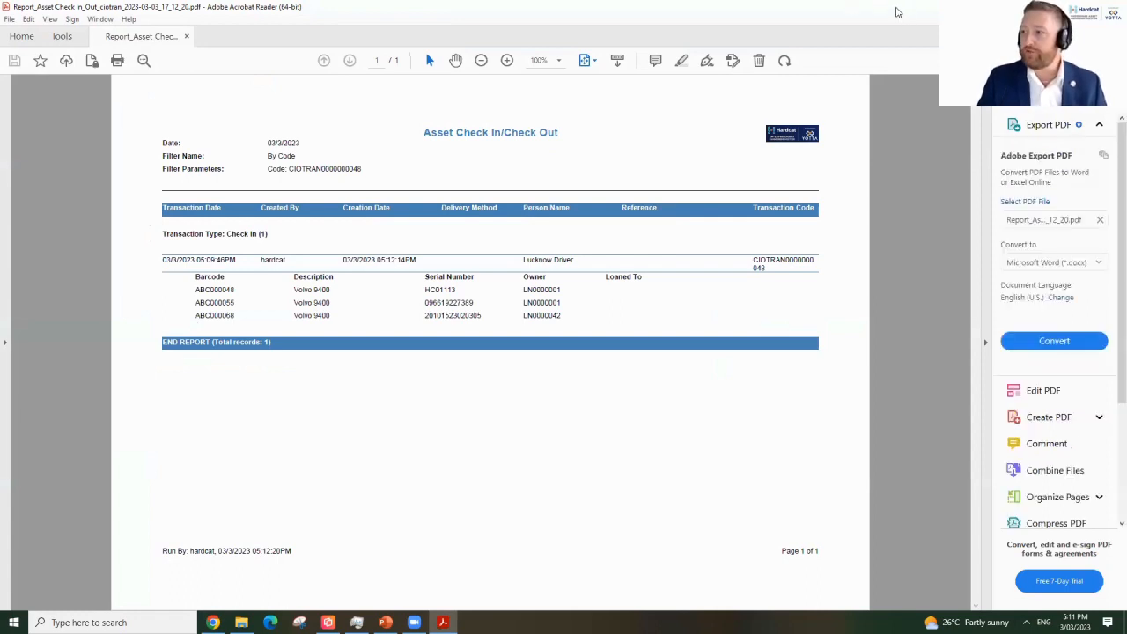
{"action": "left_click", "coordinate": [1059, 7]}
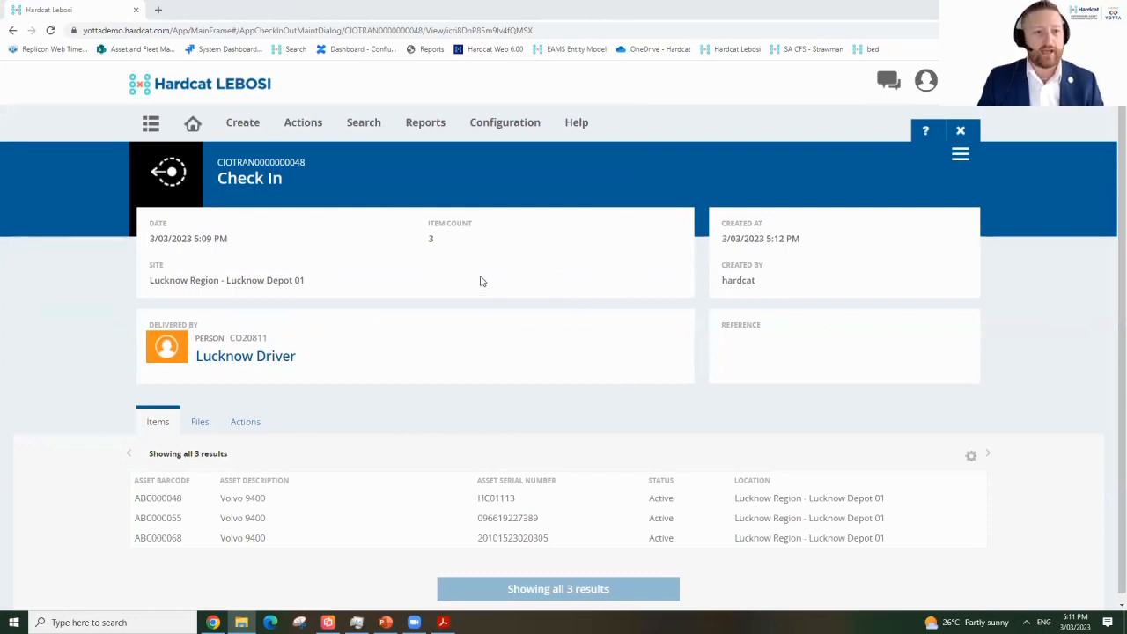
View the saved check-in's Create and View action history entries and its files.
{"action": "double_click", "coordinate": [271, 165]}
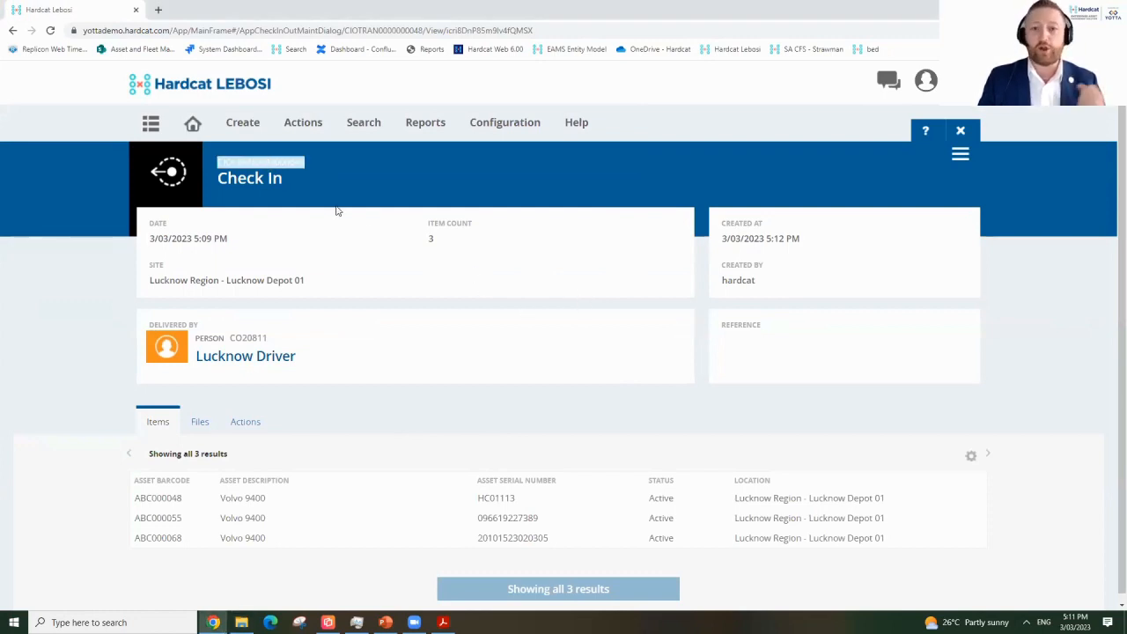
{"action": "left_click", "coordinate": [305, 183]}
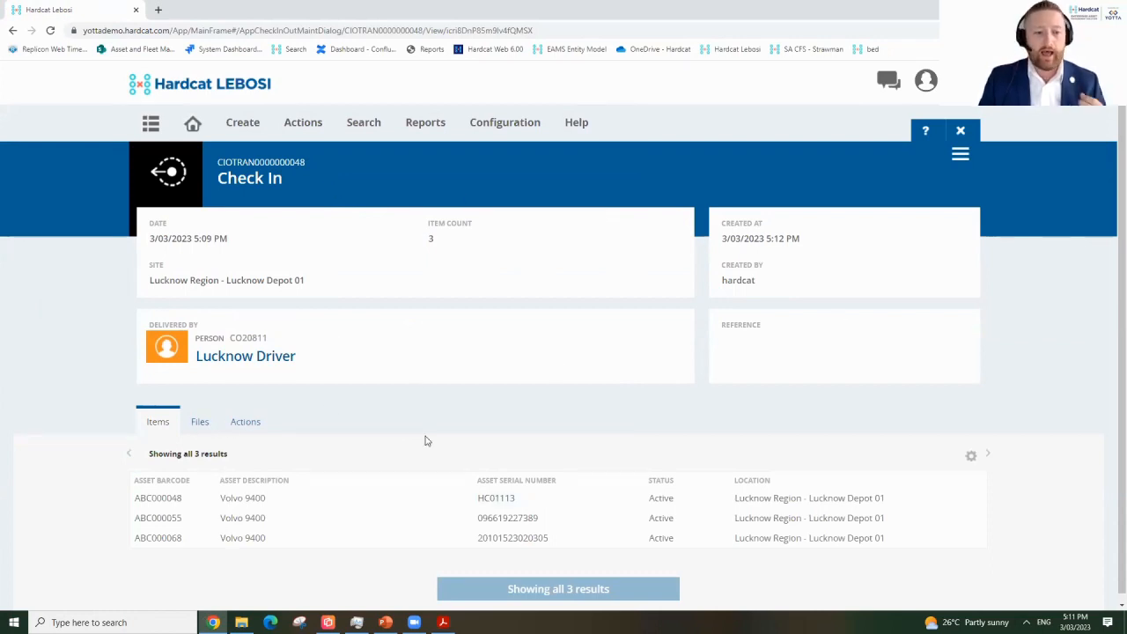
{"action": "left_click", "coordinate": [256, 422]}
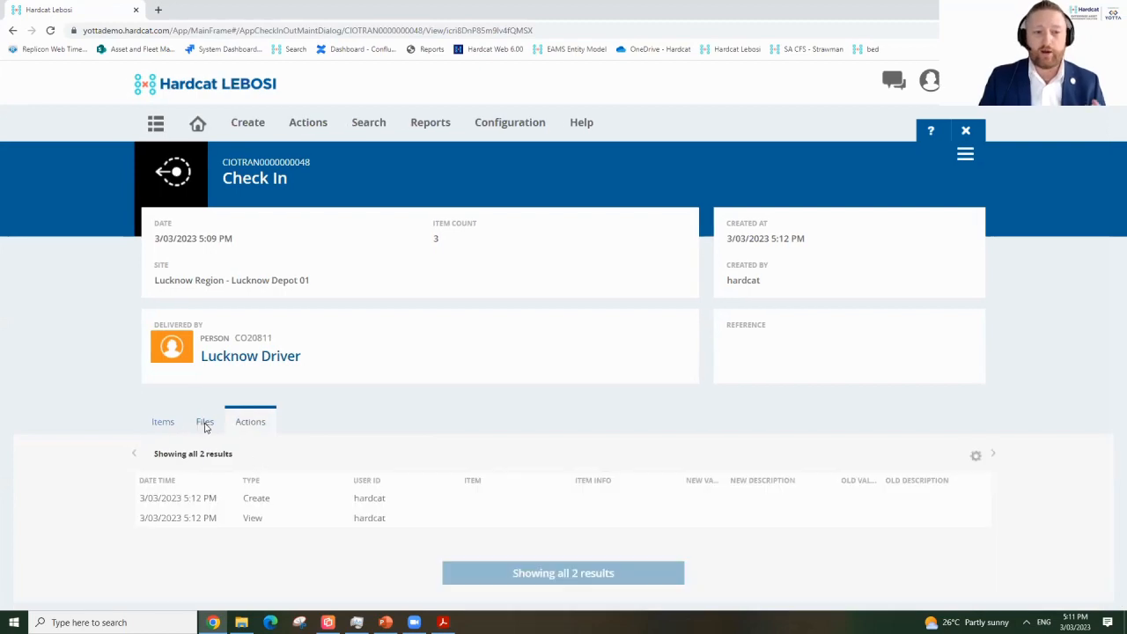
{"action": "left_click", "coordinate": [204, 425]}
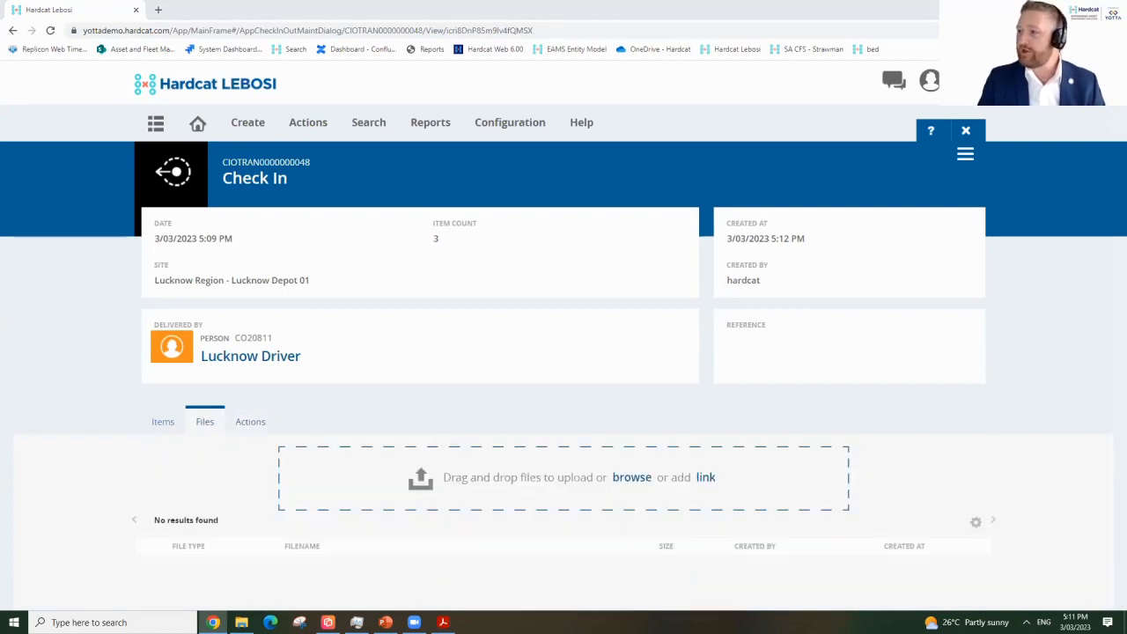
Upload Report_Asset Check In_Out_ciotran_2023-03-03_10_17_02.pdf (26 KB) to the check-in's files.
{"action": "left_click_drag", "start_coordinate": [947, 289], "coordinate": [459, 482]}
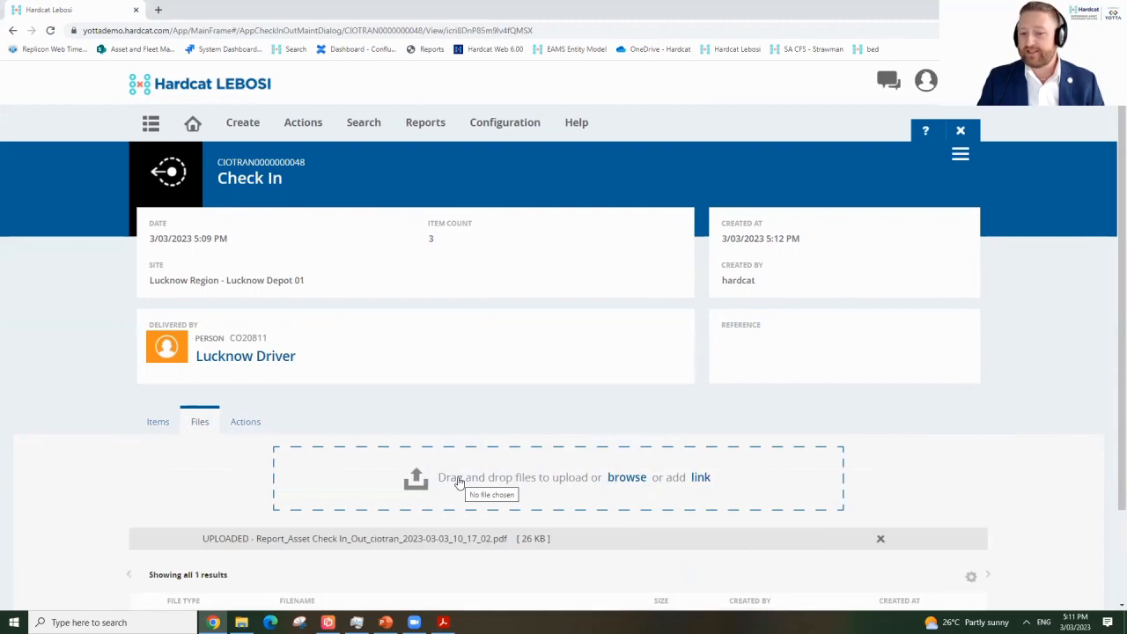
{"action": "scroll", "coordinate": [528, 493], "scroll_direction": "down", "scroll_amount": 1}
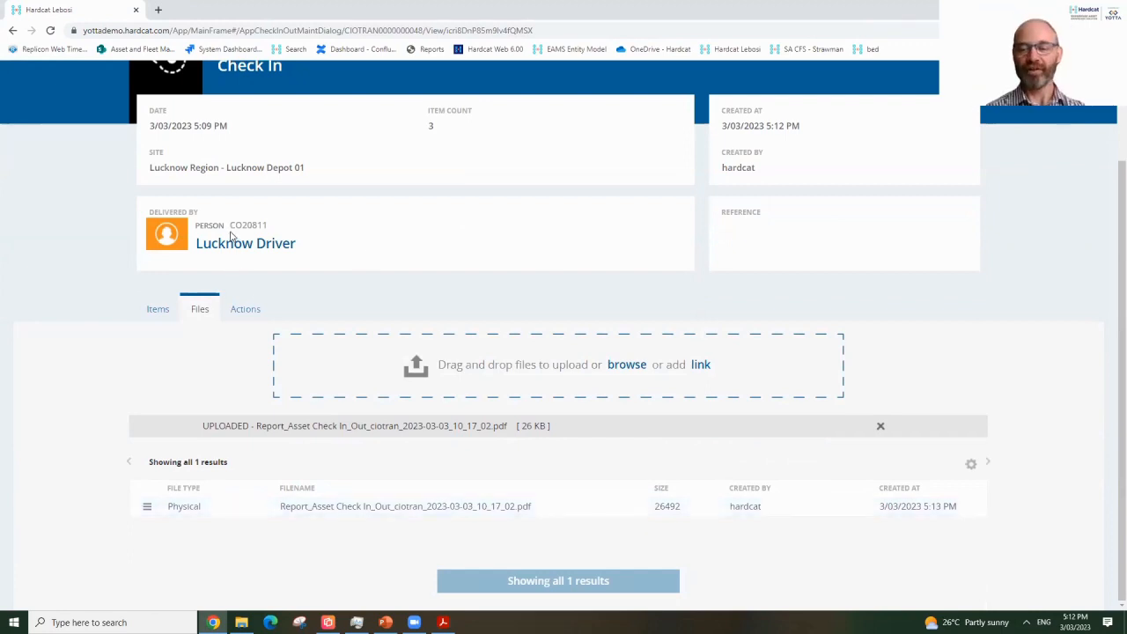
{"action": "scroll", "coordinate": [231, 238], "scroll_direction": "up", "scroll_amount": 2}
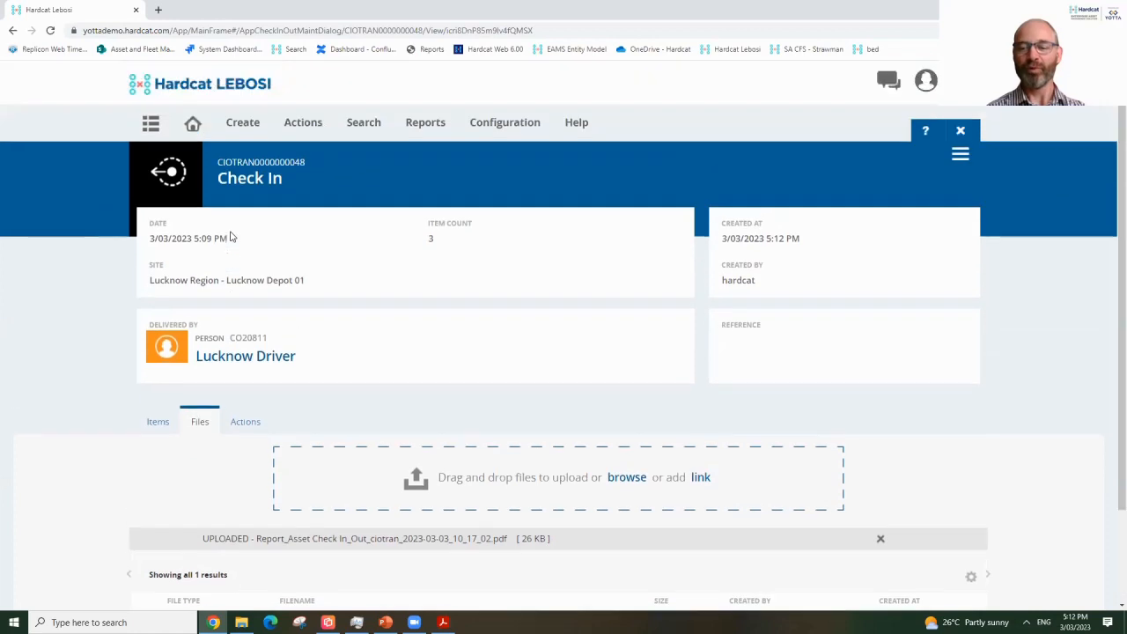
Start a new Issue and Return transaction returning to Lucknow Depot 01.
{"action": "left_click", "coordinate": [322, 129]}
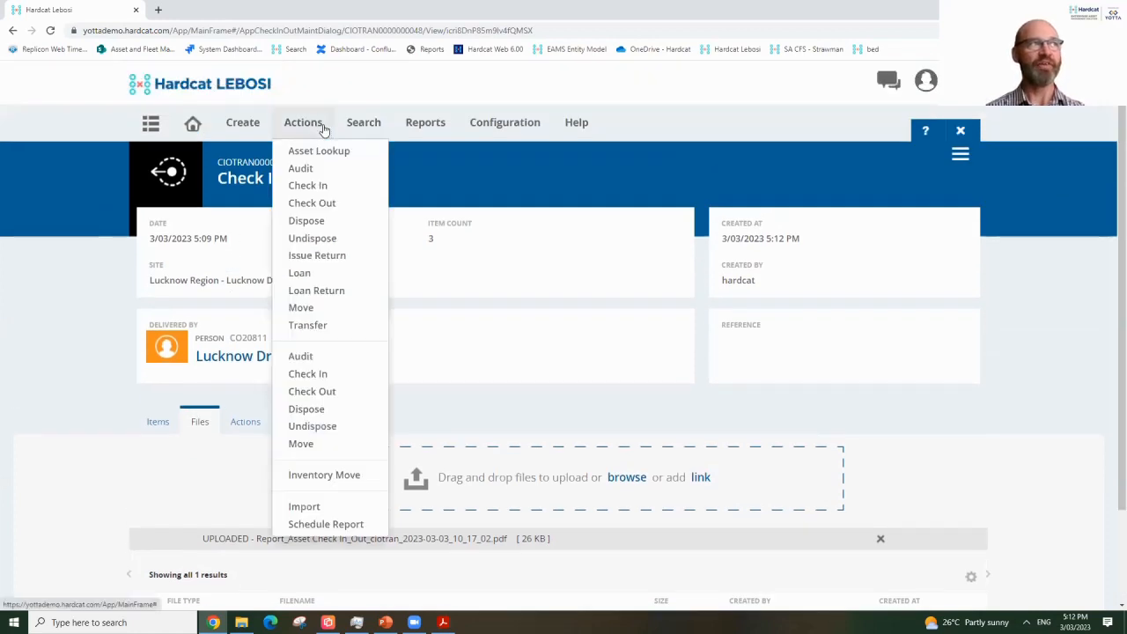
{"action": "left_click", "coordinate": [346, 266]}
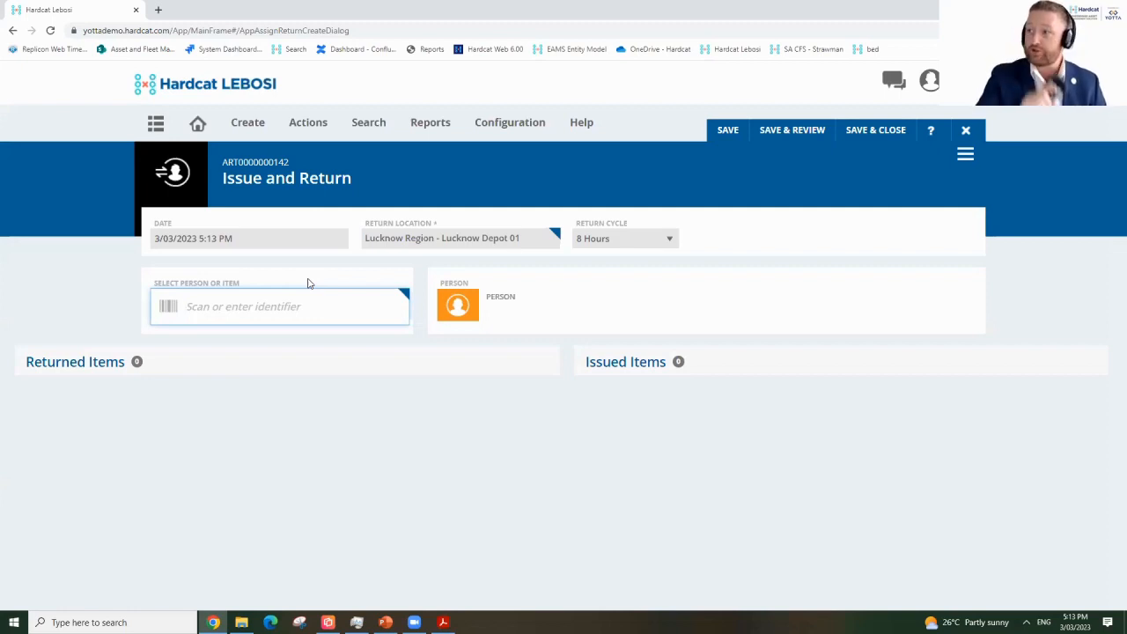
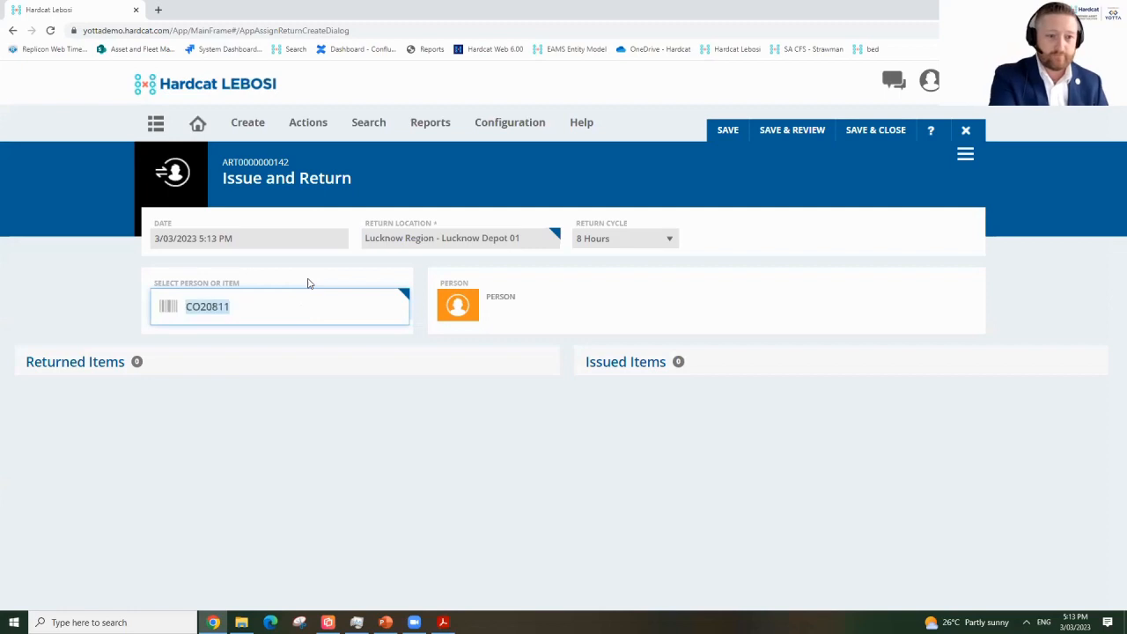
Identify the Lucknow Driver by their code and add Volvo 9400 bus ABC000048.
{"action": "key", "text": "Return"}
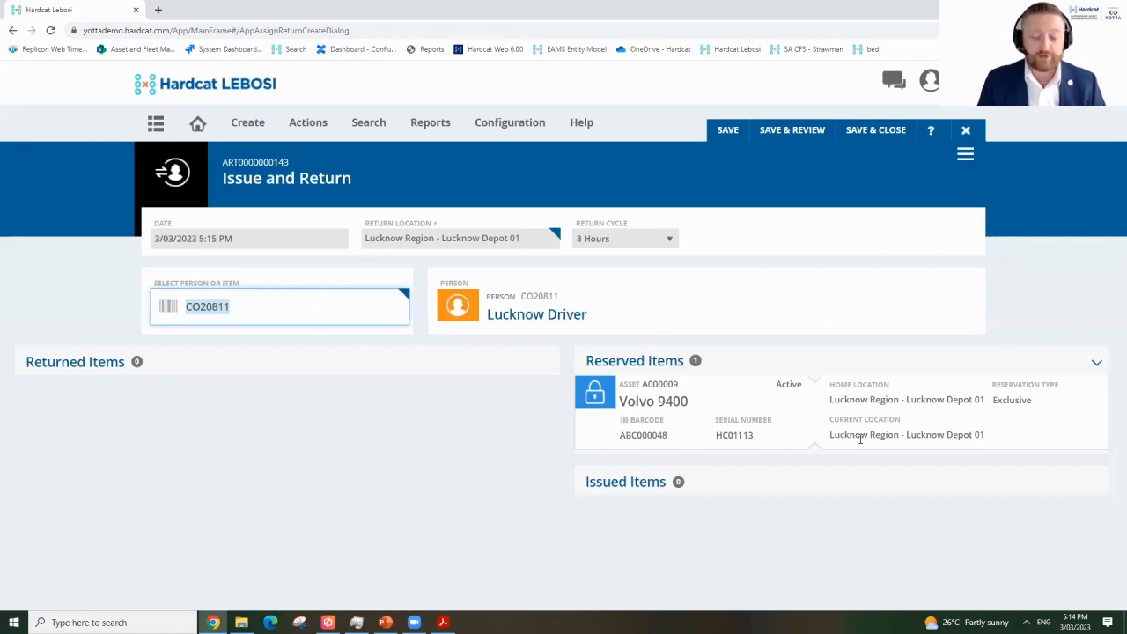
{"action": "key", "text": "Return"}
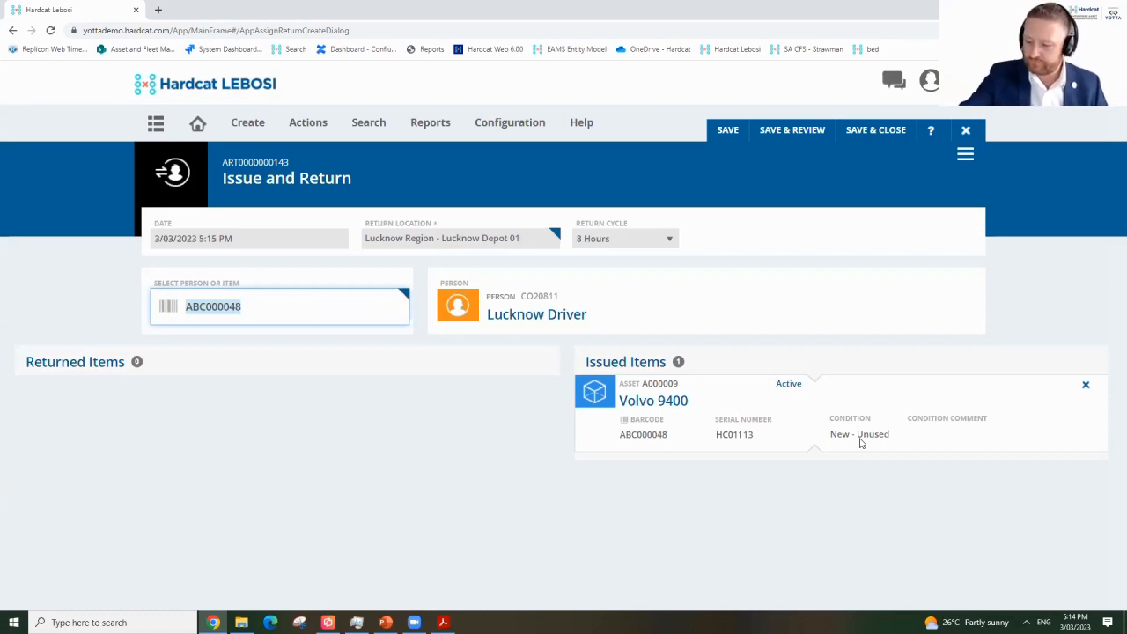
{"action": "key", "text": "Return"}
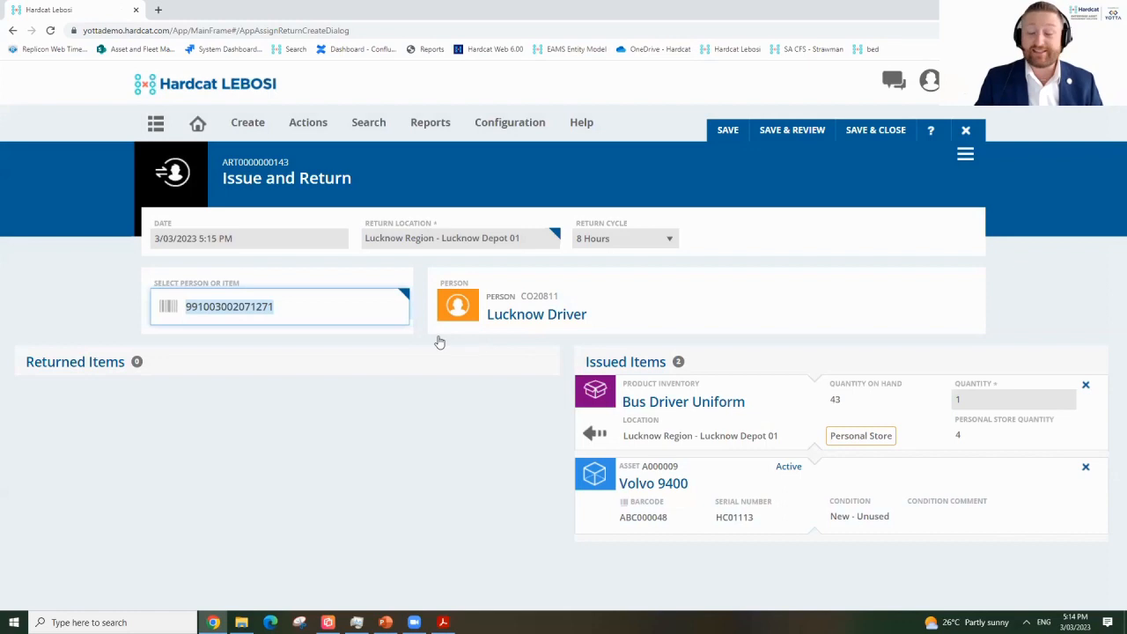
{"action": "left_click", "coordinate": [1012, 403]}
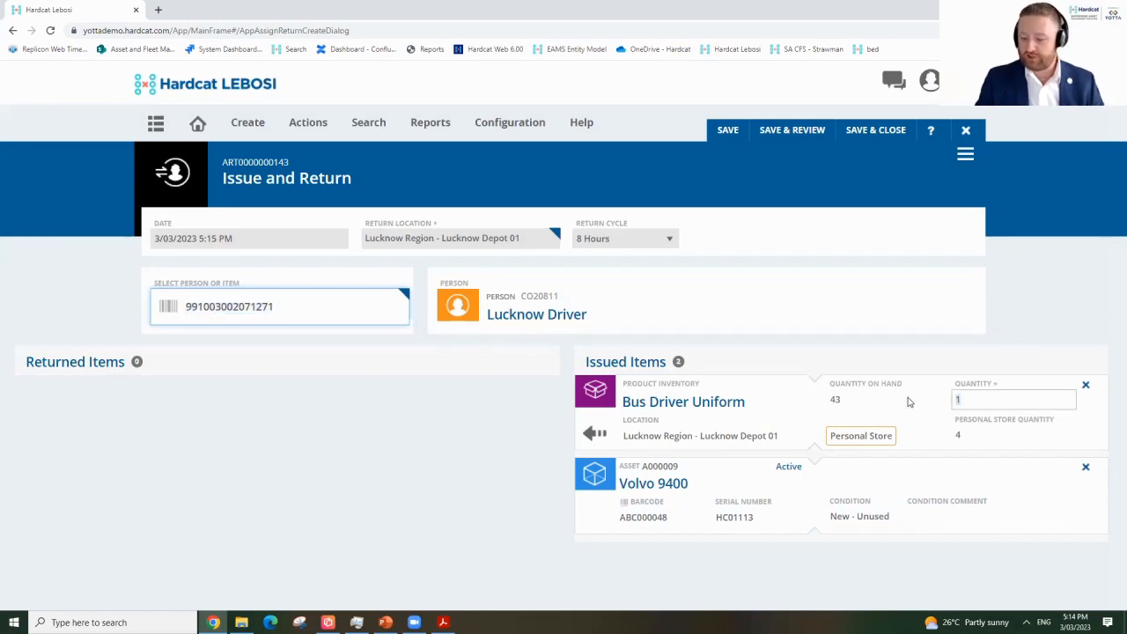
{"action": "key", "text": "BackSpace"}
{"action": "type", "text": "2"}
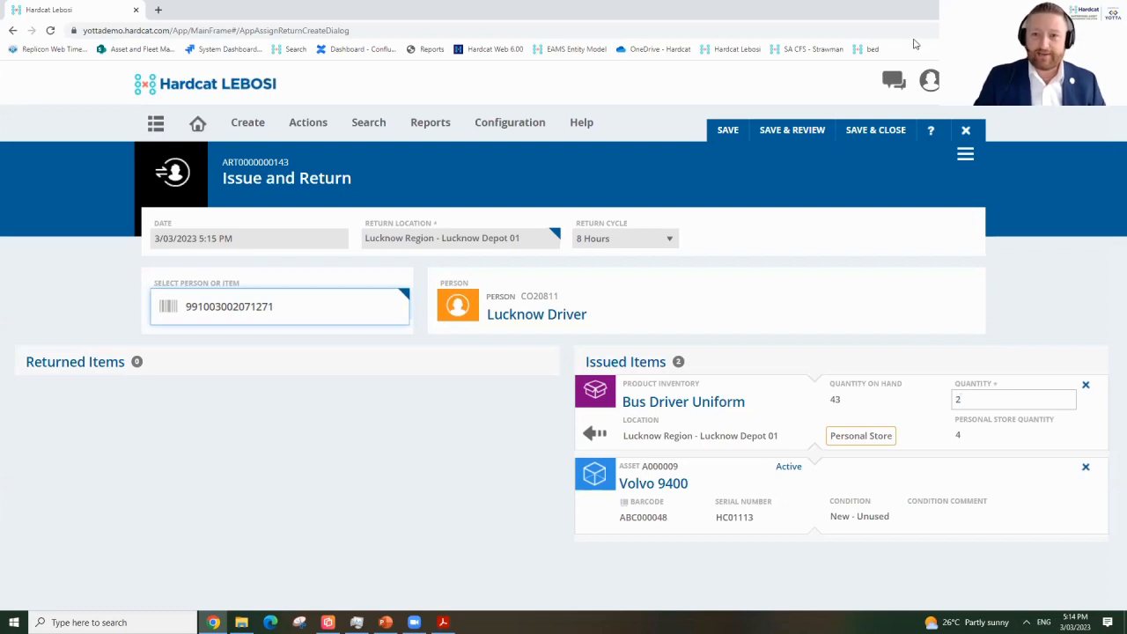
{"action": "left_click", "coordinate": [799, 133]}
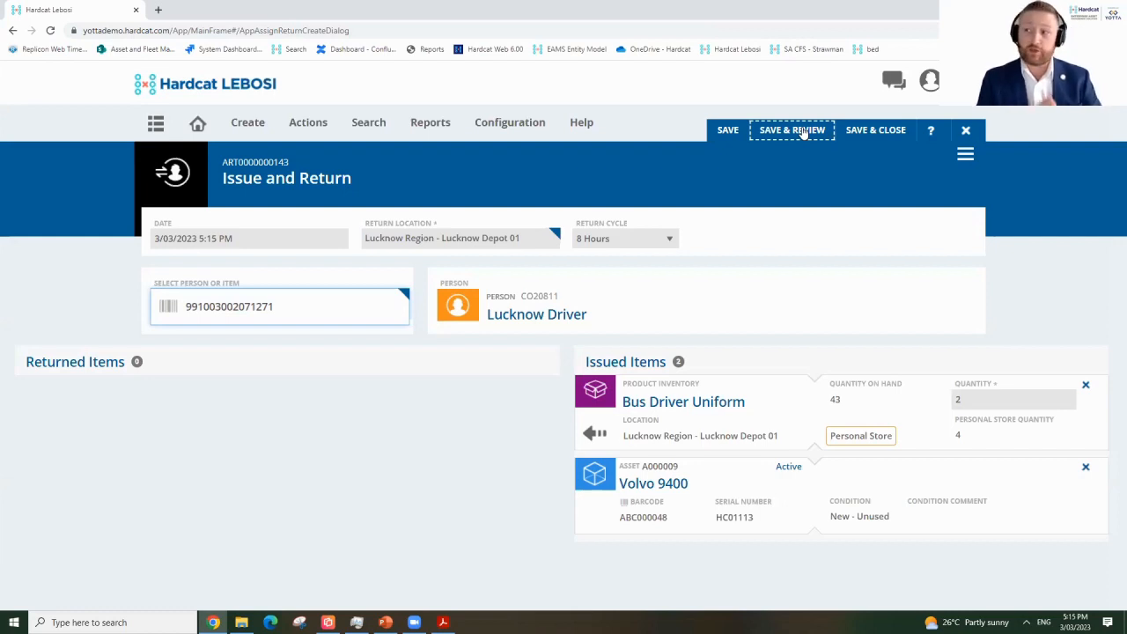
{"action": "left_click", "coordinate": [803, 132]}
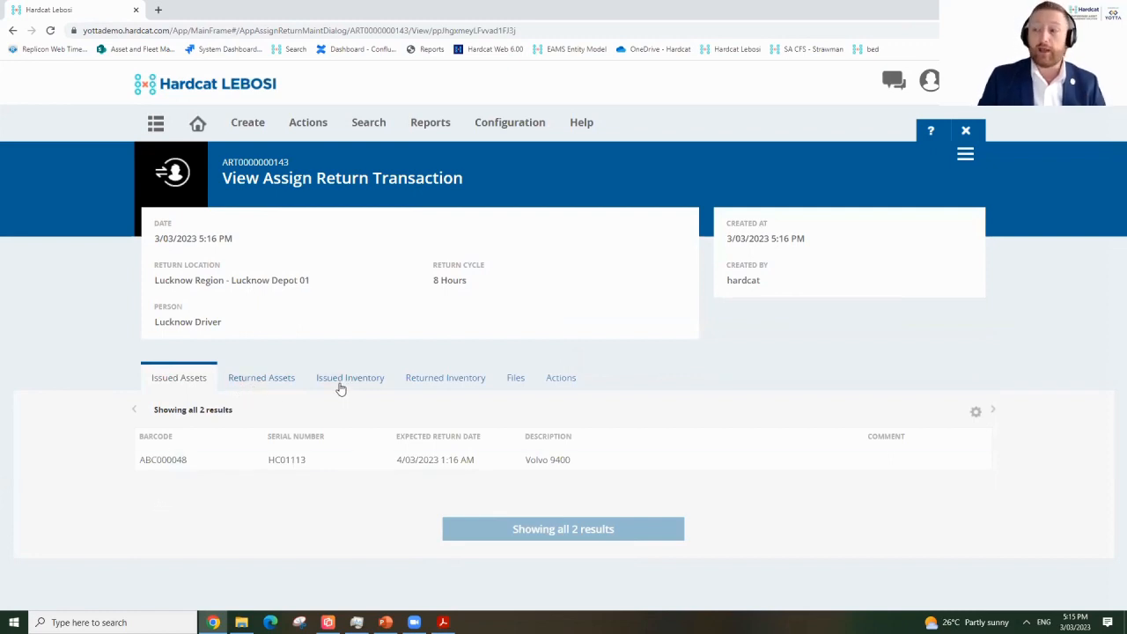
{"action": "left_click", "coordinate": [340, 385]}
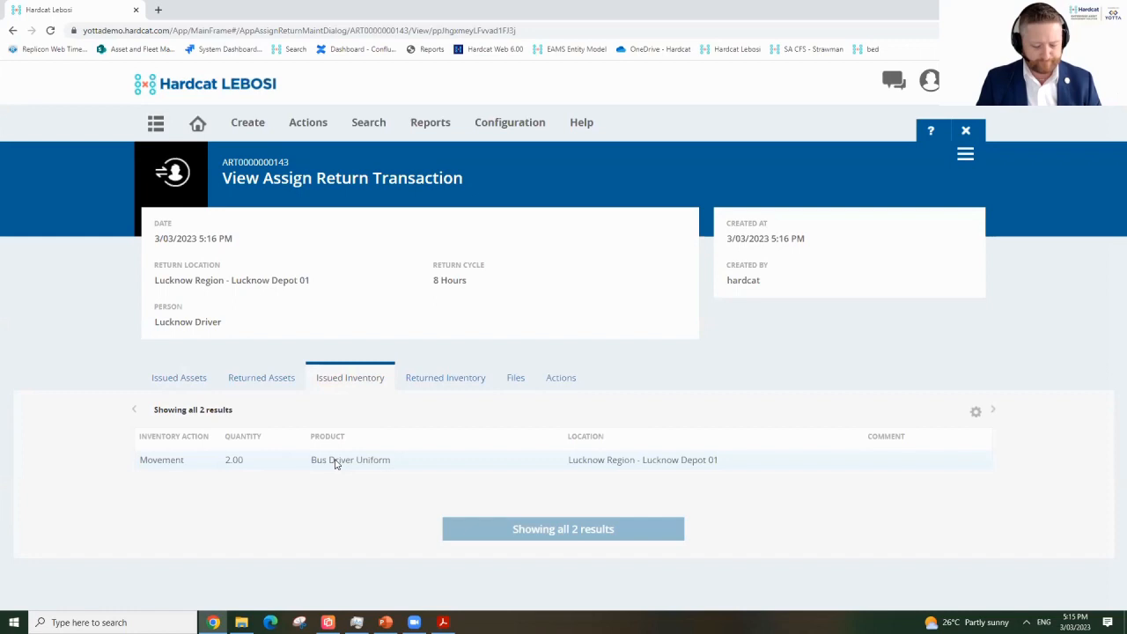
{"action": "left_click", "coordinate": [472, 382]}
{"action": "left_click", "coordinate": [518, 378]}
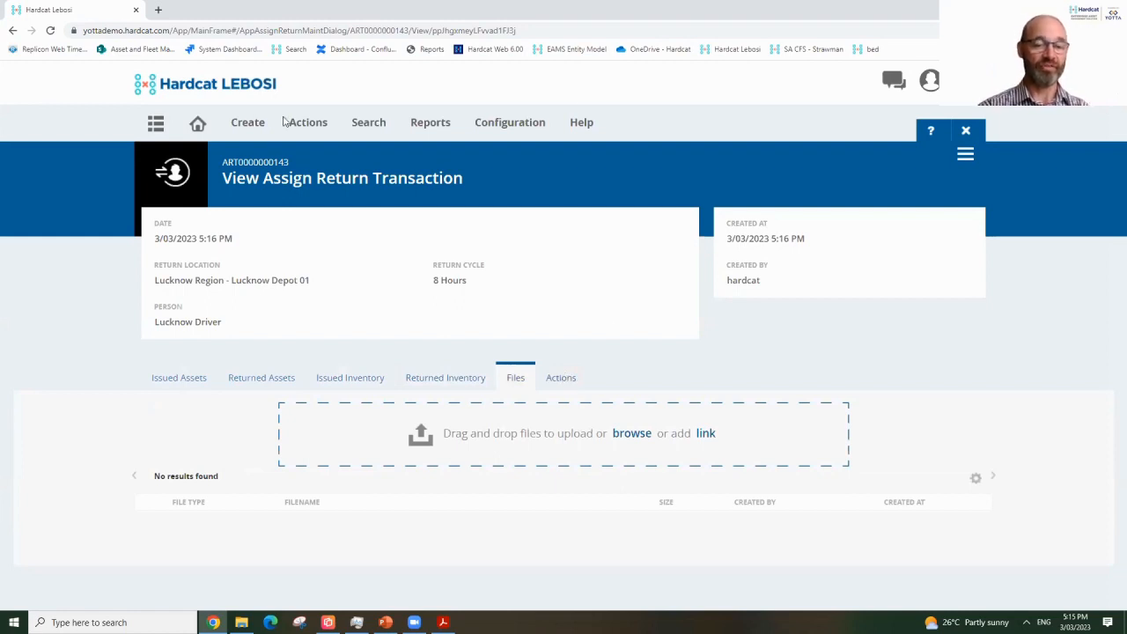
{"action": "left_click", "coordinate": [312, 129]}
{"action": "left_click", "coordinate": [327, 255]}
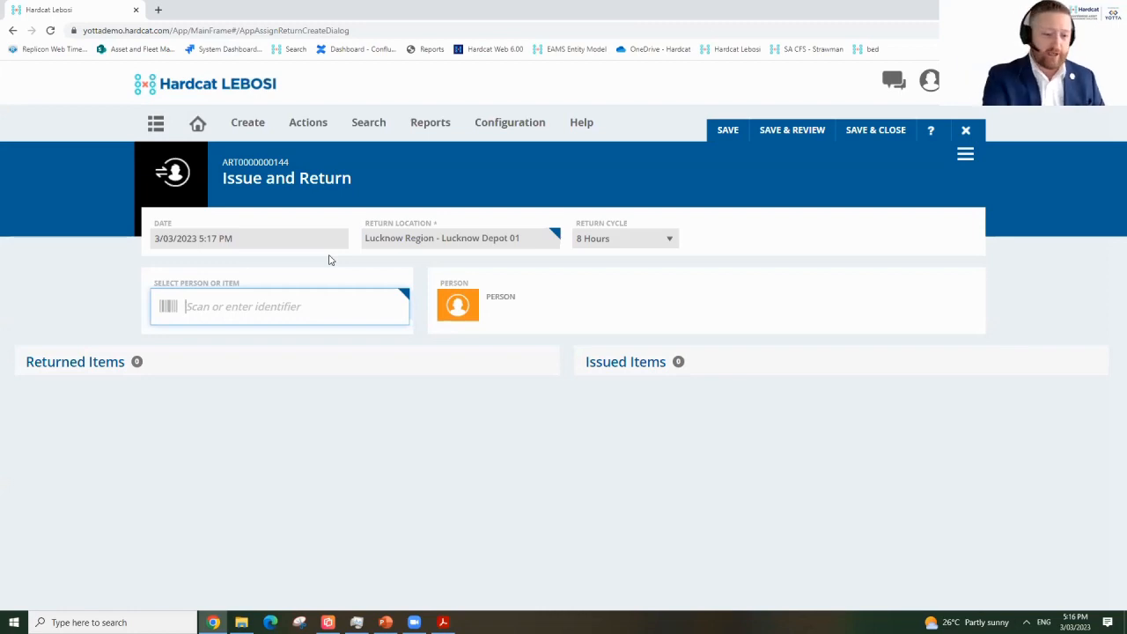
{"action": "type", "text": "CO20811"}
{"action": "key", "text": "Return"}
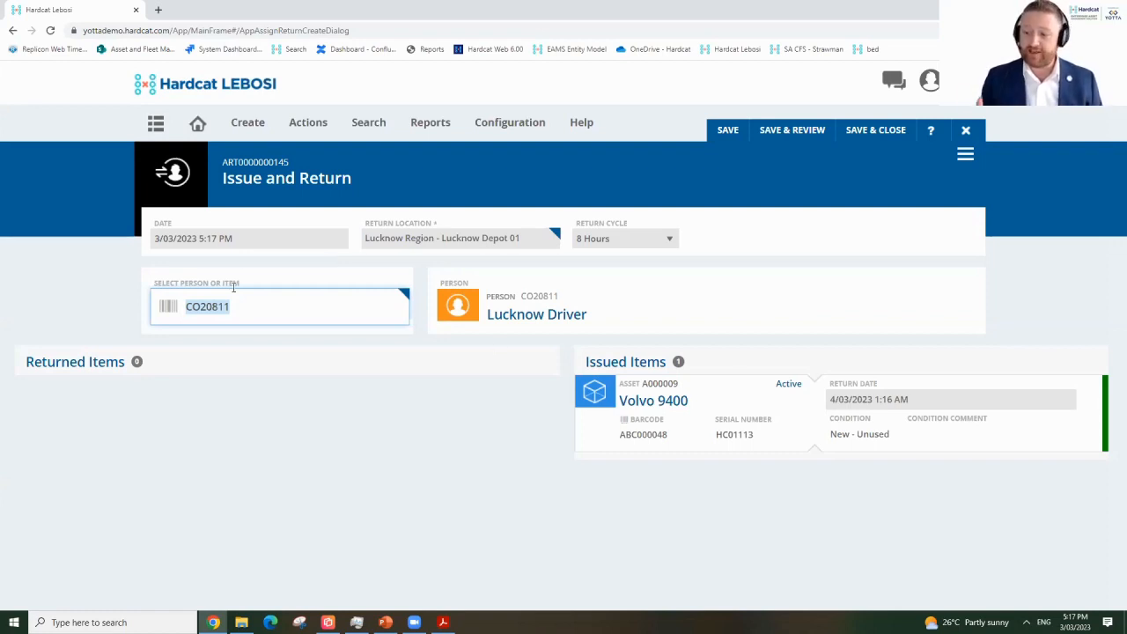
Enter bus ABC000048 and set its condition to Faulty Asset - Needs Repair.
{"action": "type", "text": "ABC000048"}
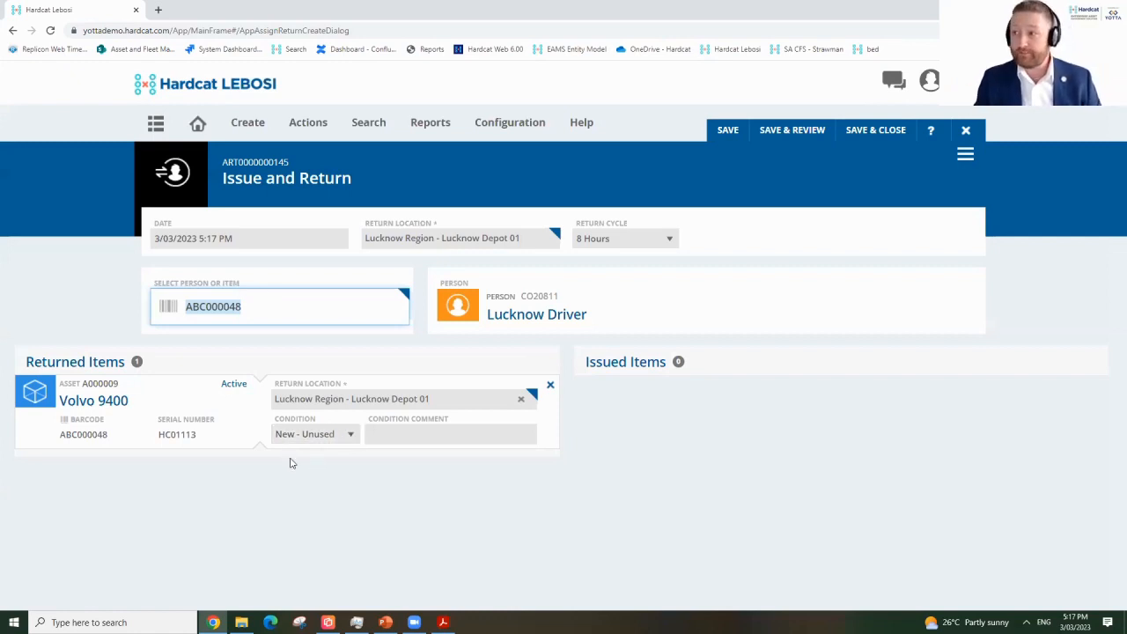
{"action": "left_click", "coordinate": [321, 438]}
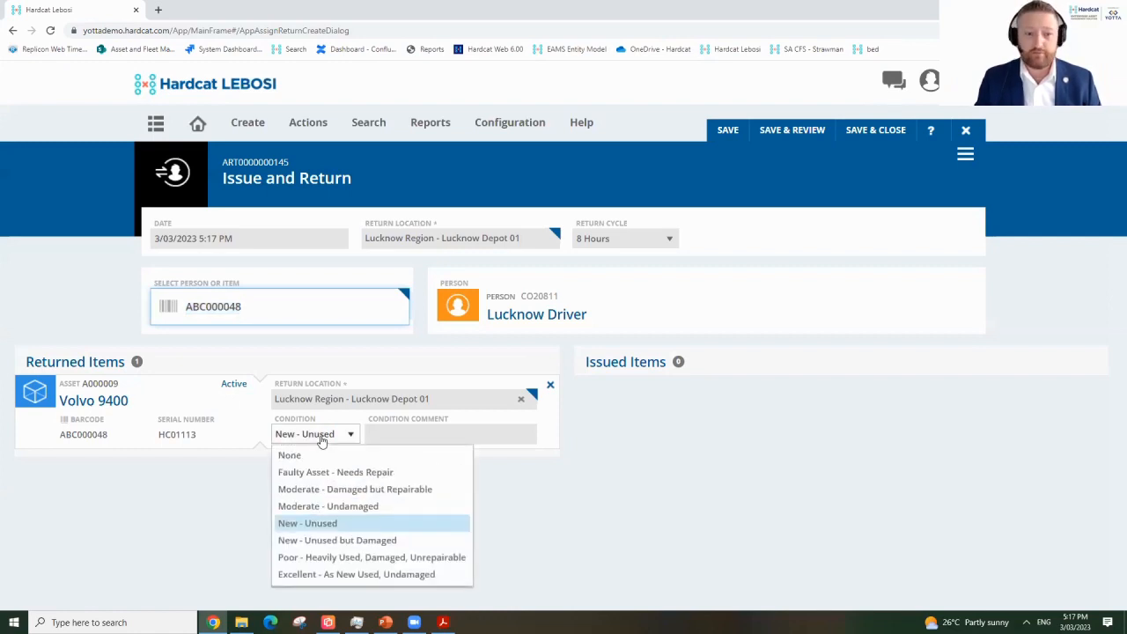
{"action": "left_click", "coordinate": [388, 473]}
Paste the punctured, deflated right-hand tyre description as the condition comment and save the return.
{"action": "left_click", "coordinate": [467, 435]}
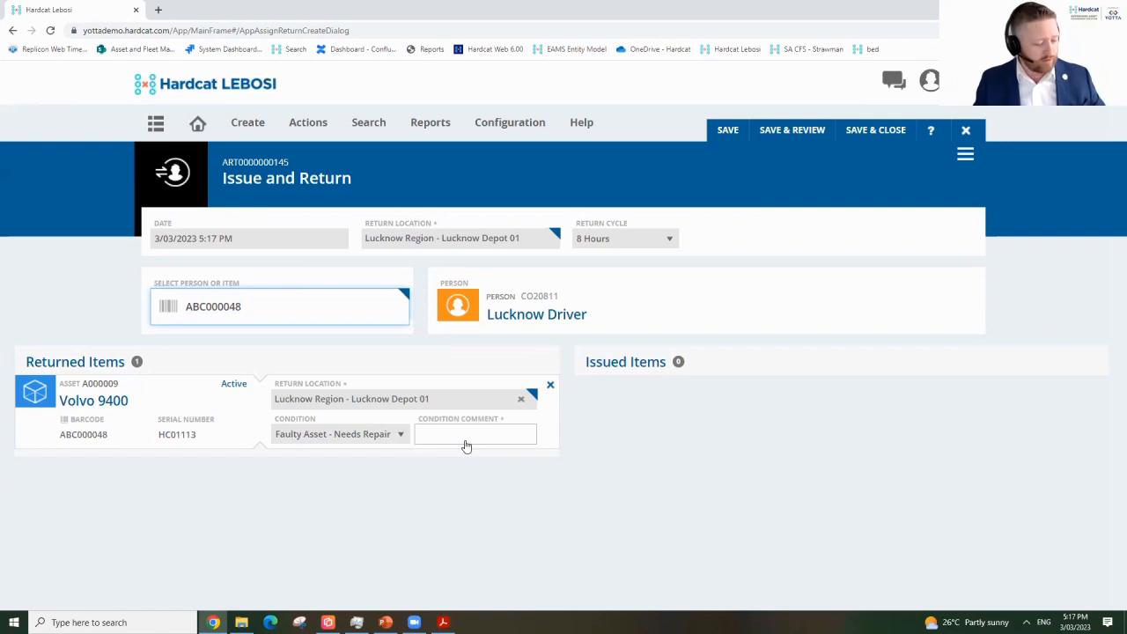
{"action": "key", "text": "ctrl+v"}
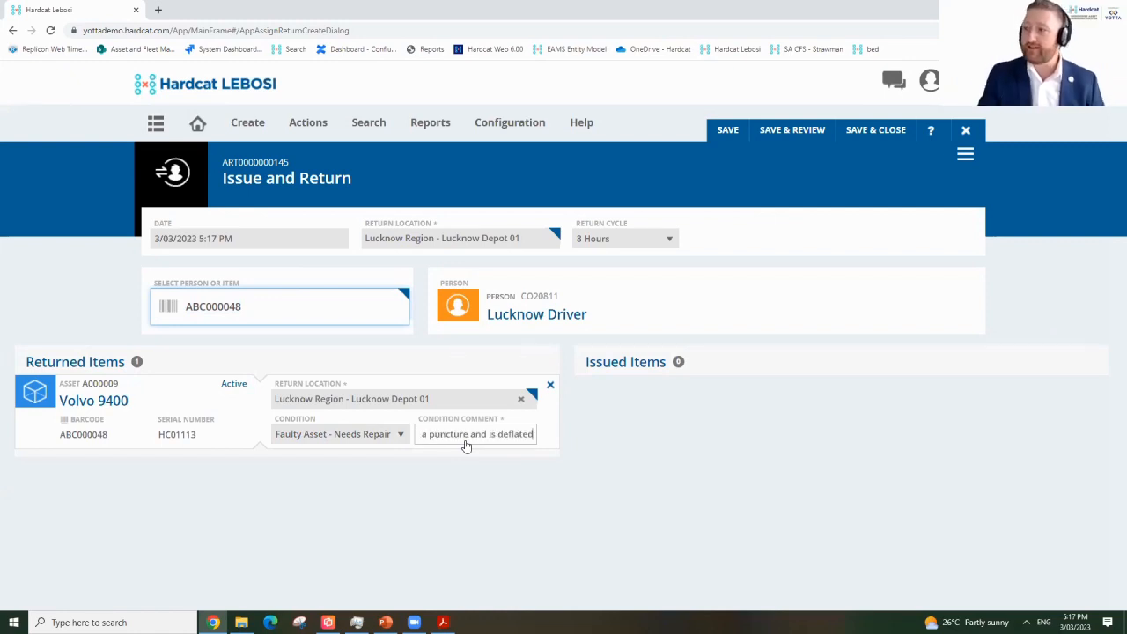
{"action": "left_click_drag", "start_coordinate": [503, 434], "coordinate": [403, 440]}
{"action": "left_click", "coordinate": [474, 435]}
{"action": "key", "text": "ctrl+a"}
{"action": "left_click", "coordinate": [499, 444]}
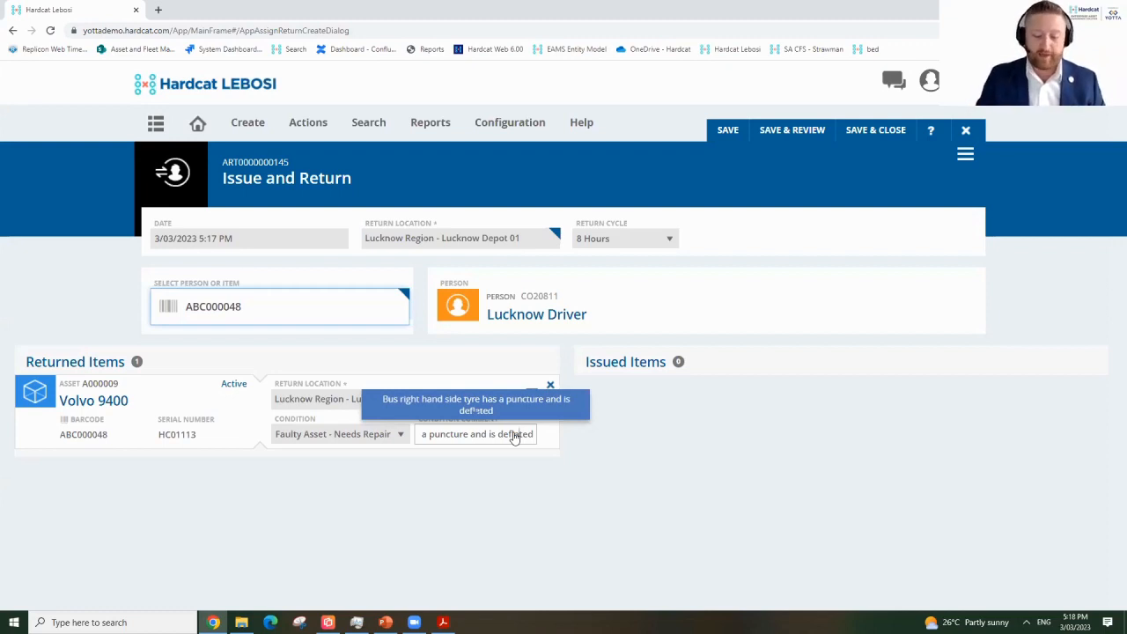
{"action": "left_click", "coordinate": [872, 131]}
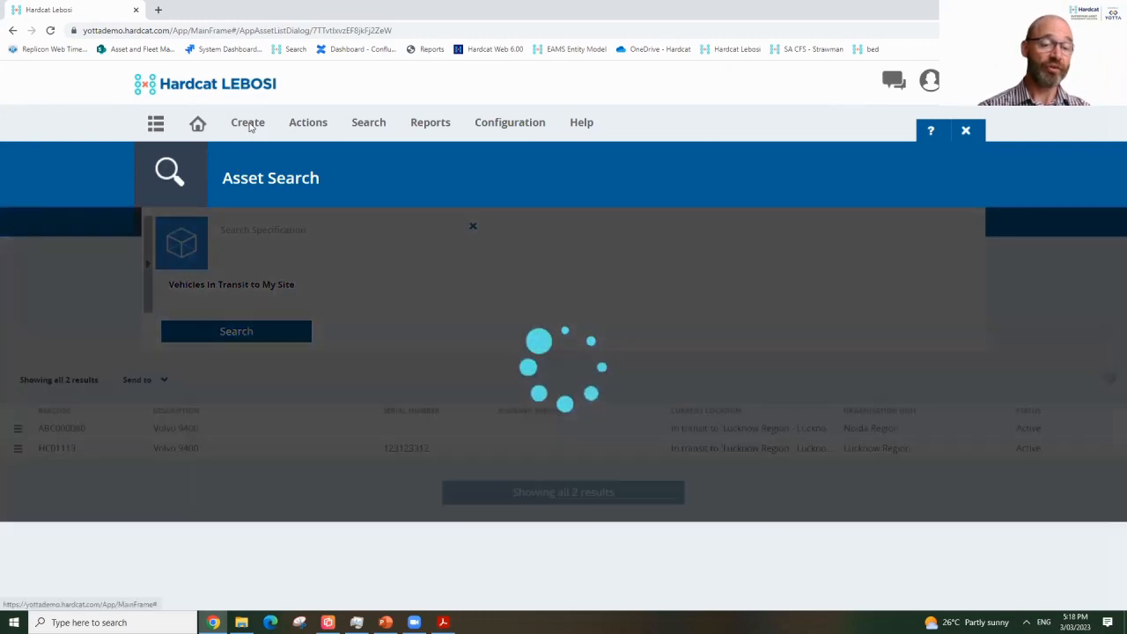
Create a new blank job, J00001182, from the Create menu.
{"action": "left_click", "coordinate": [249, 125]}
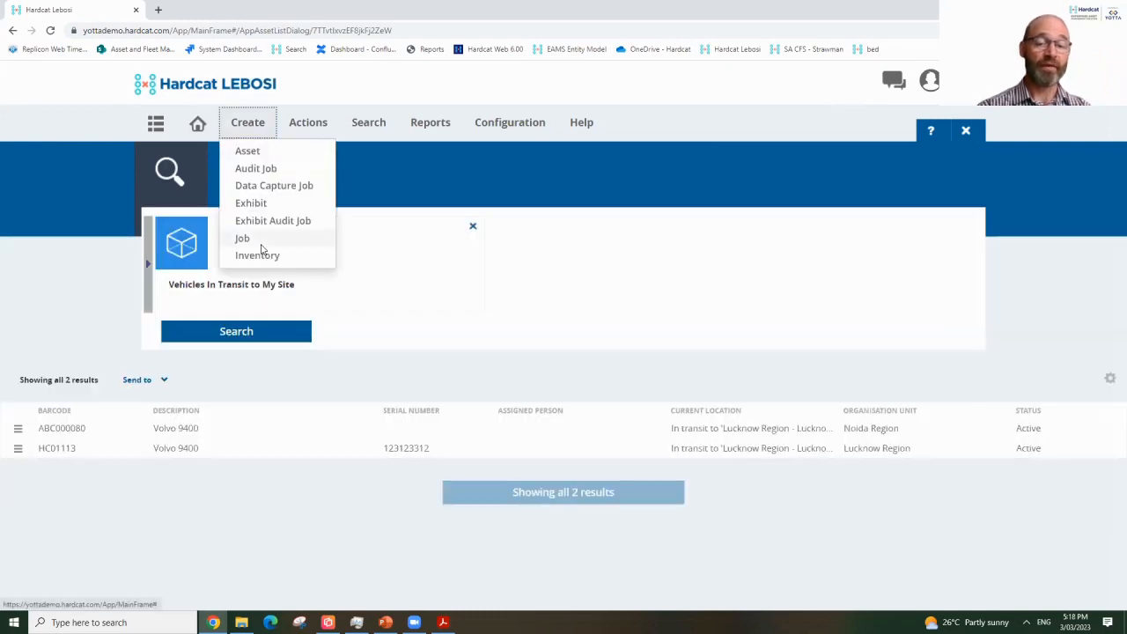
{"action": "left_click", "coordinate": [263, 240]}
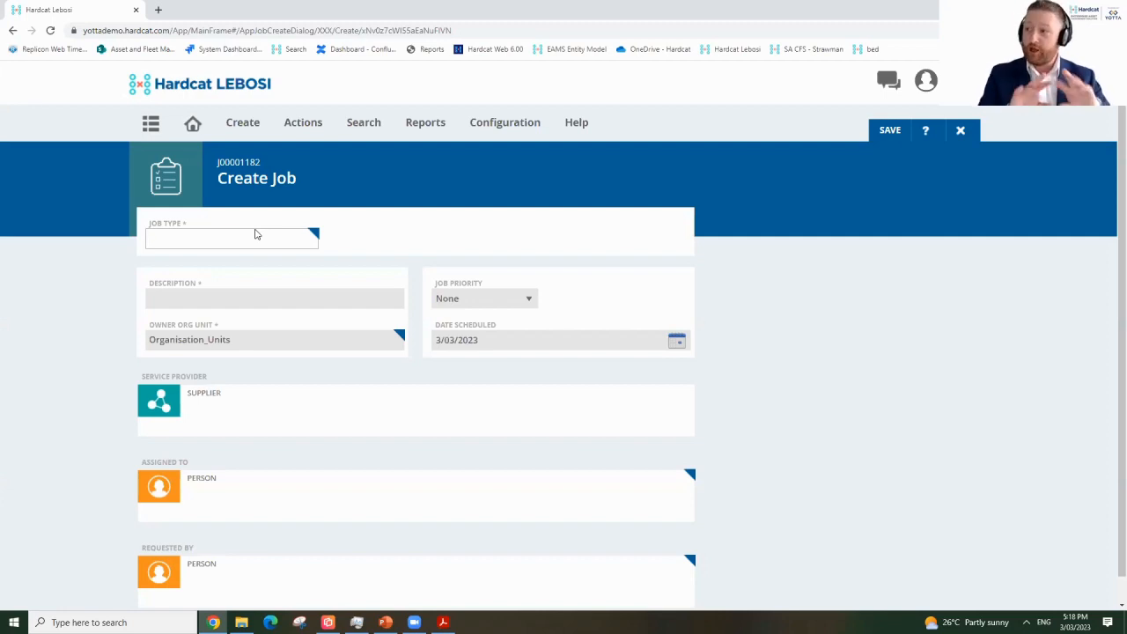
Pick Tyre Puncture Repair under Vehicles Servicing > Bus Servicing as job J00001182's type.
{"action": "left_click", "coordinate": [312, 236]}
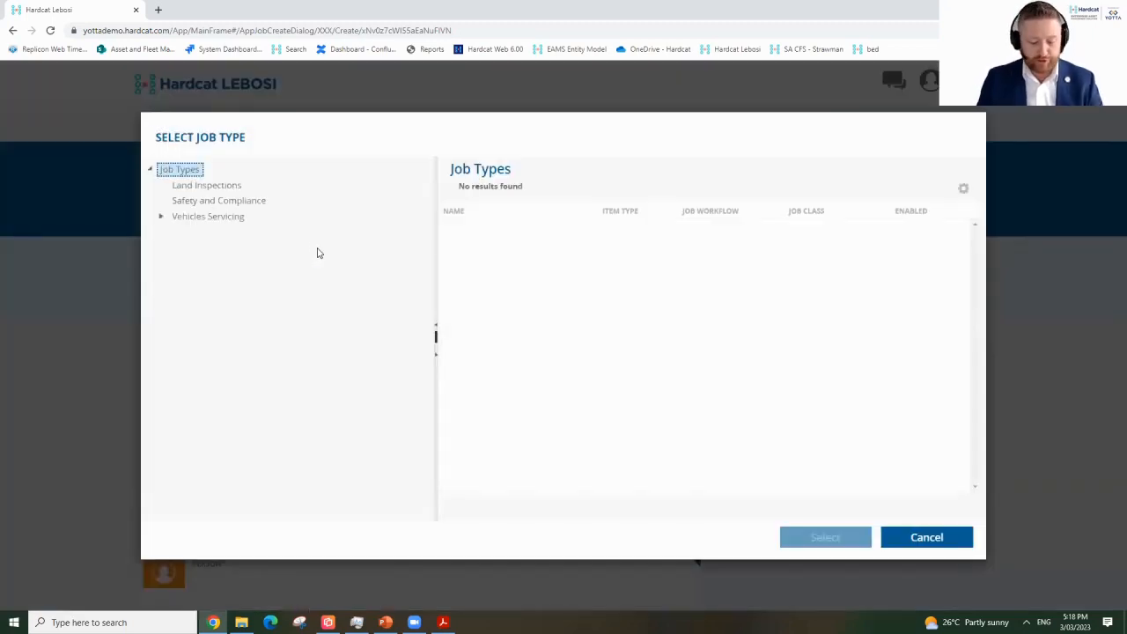
{"action": "left_click", "coordinate": [162, 219]}
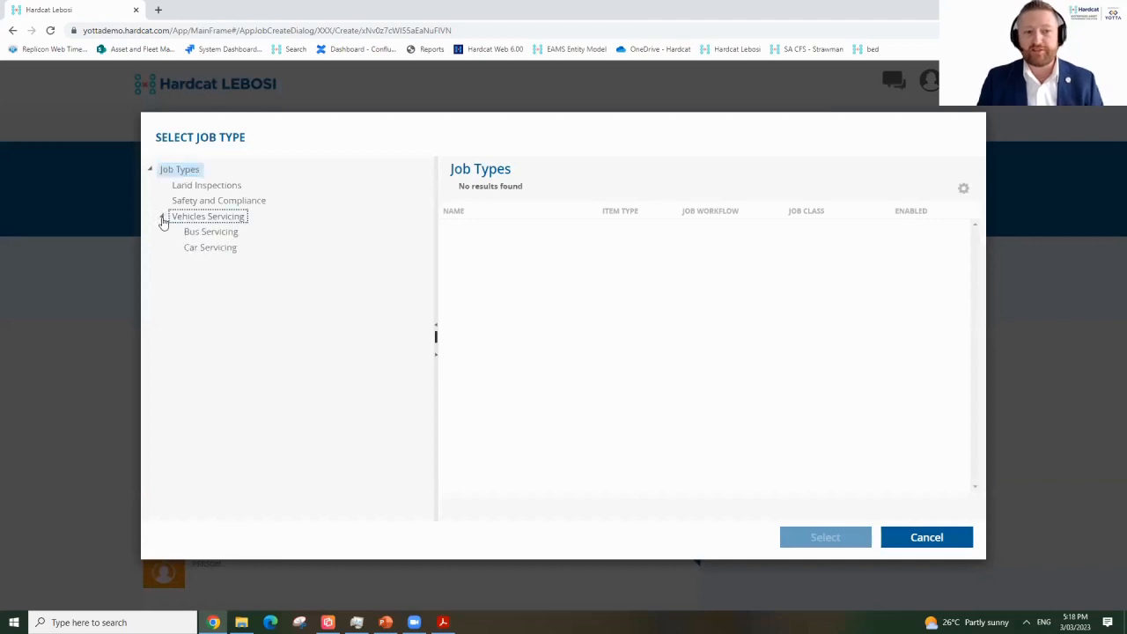
{"action": "left_click", "coordinate": [198, 232]}
{"action": "left_click", "coordinate": [535, 276]}
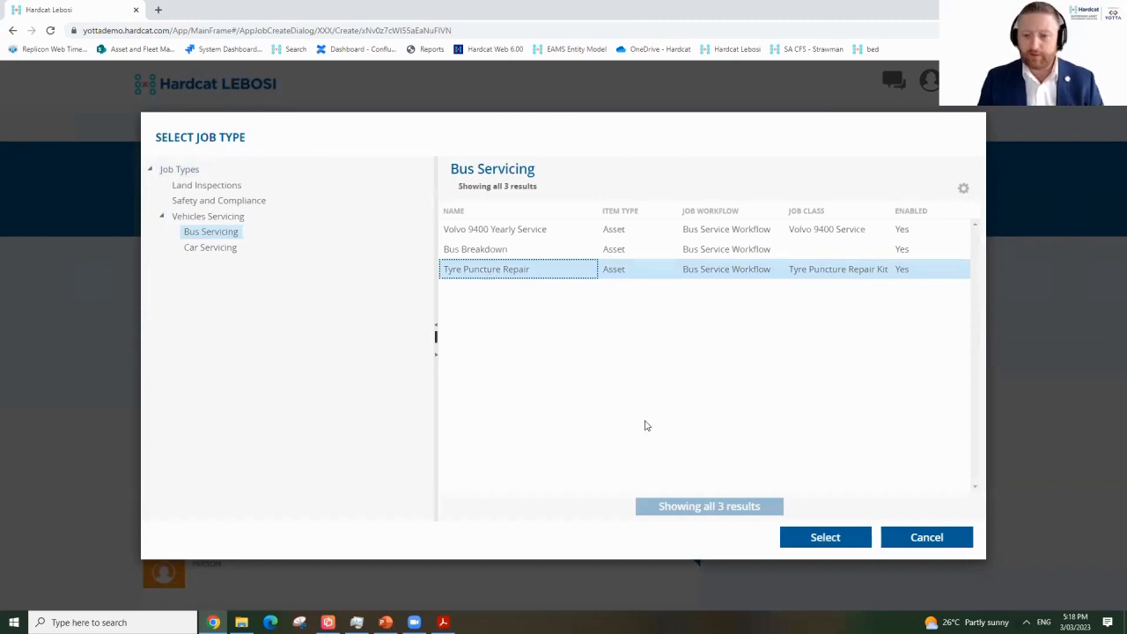
{"action": "left_click", "coordinate": [832, 538]}
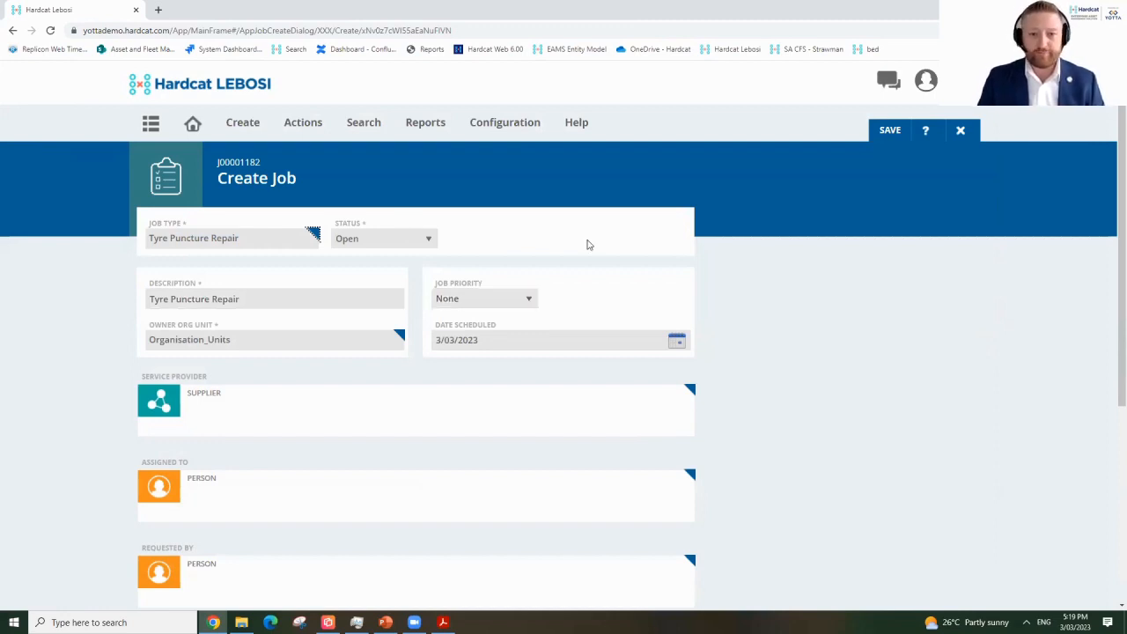
Assign the job to Lucknow Mechanic, found by searching 'mech'.
{"action": "scroll", "coordinate": [293, 388], "scroll_direction": "down", "scroll_amount": 1}
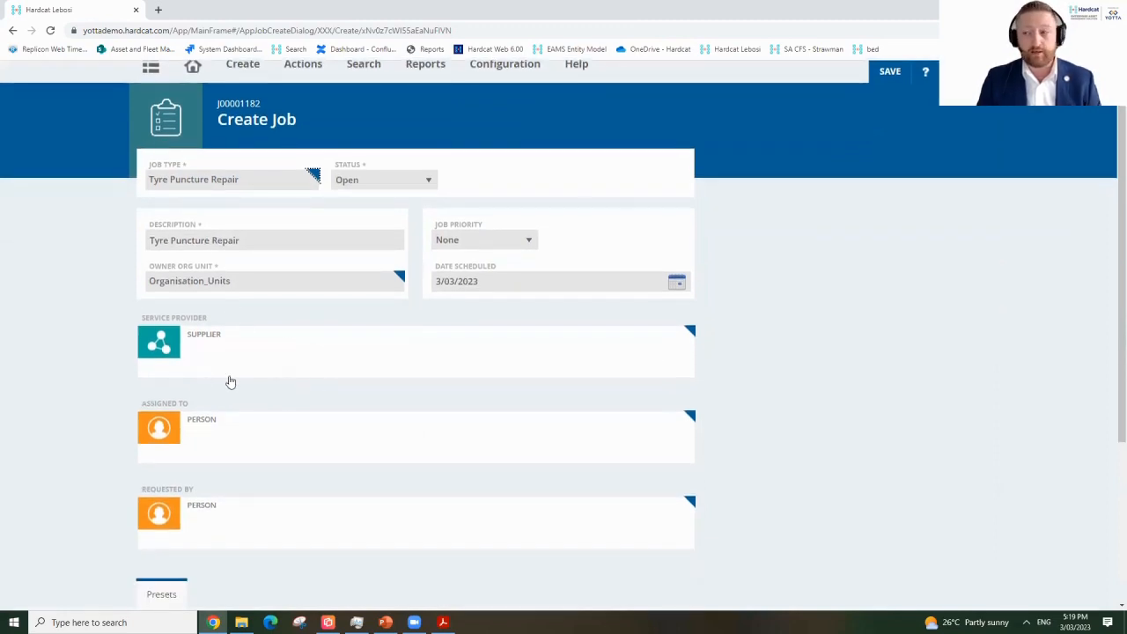
{"action": "left_click", "coordinate": [272, 449]}
{"action": "type", "text": "mech"}
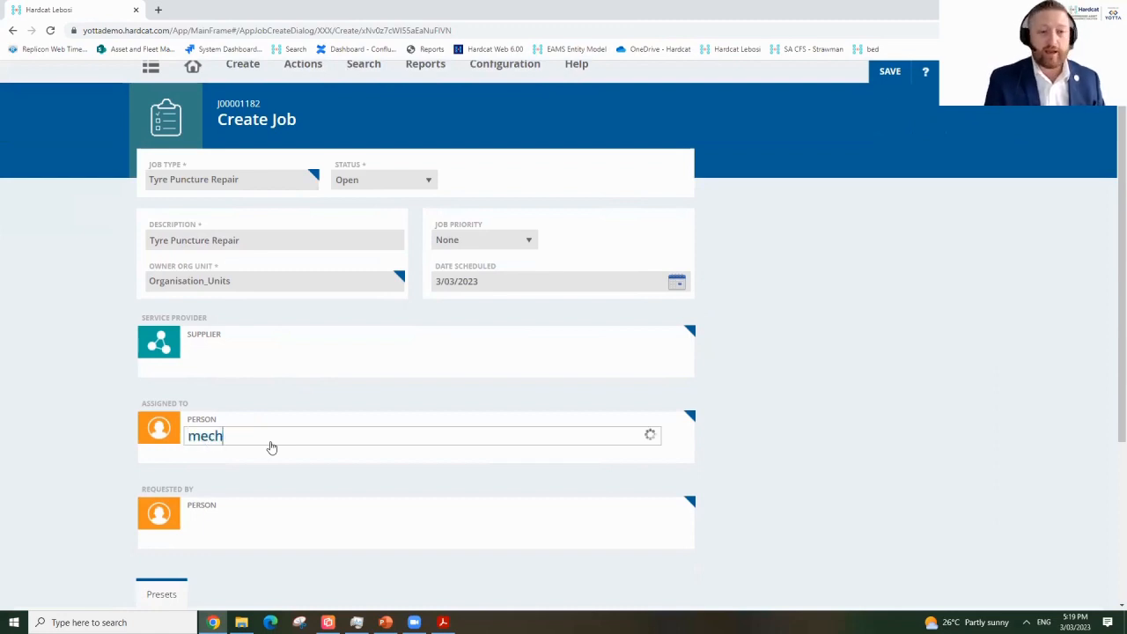
{"action": "left_click", "coordinate": [250, 478]}
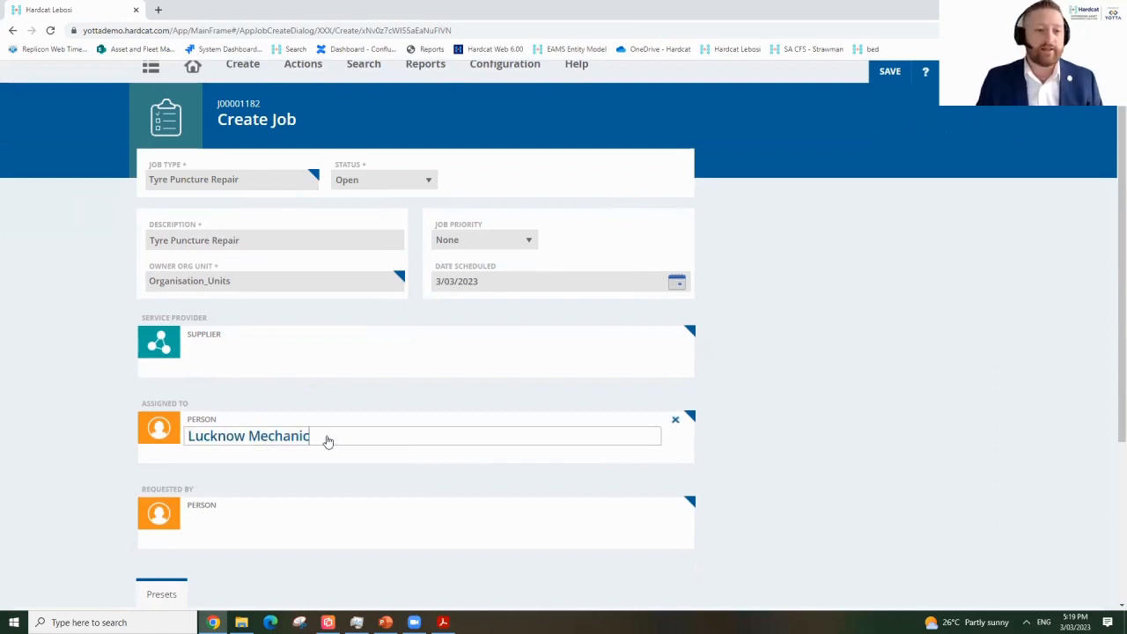
{"action": "left_click", "coordinate": [287, 401]}
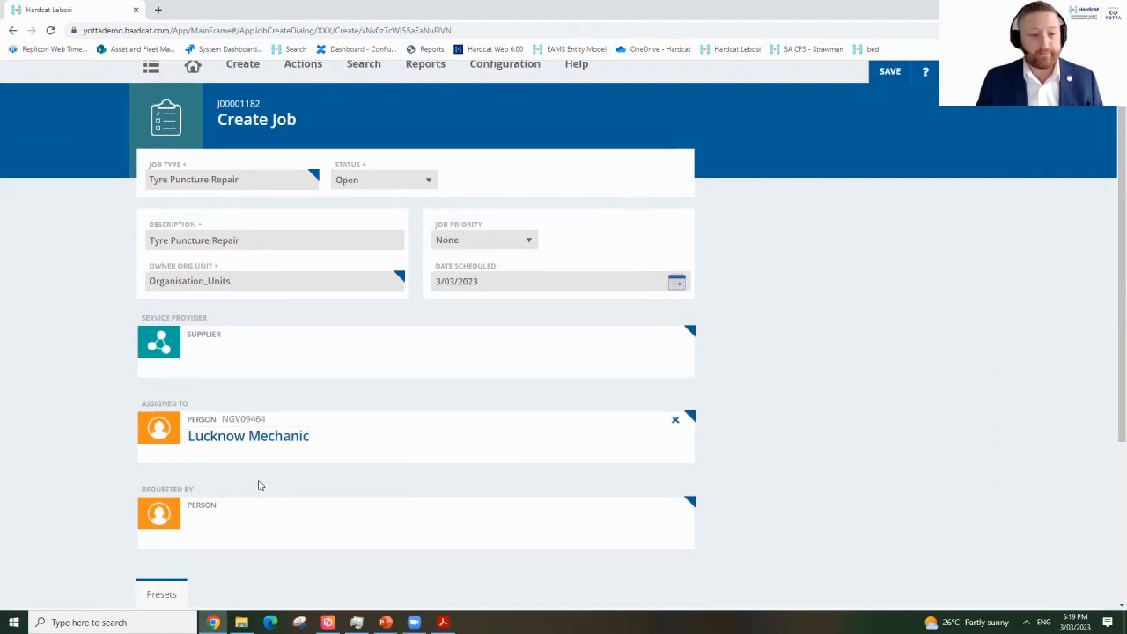
Set Requested By to Lucknow Driver, found by searching 'drive', and save the job.
{"action": "left_click", "coordinate": [275, 531]}
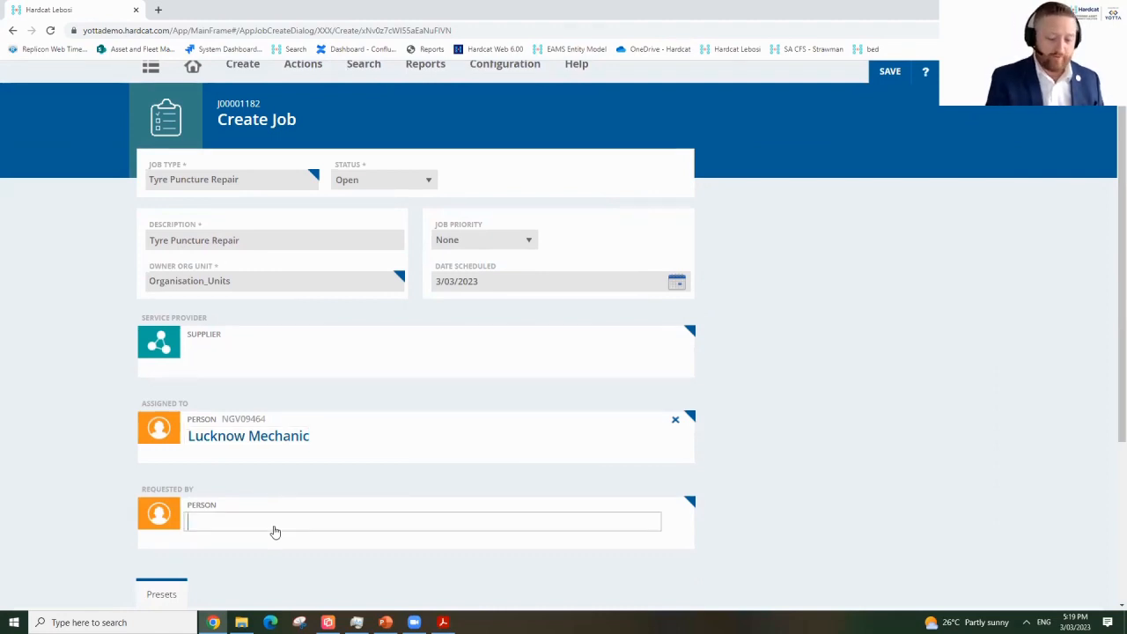
{"action": "type", "text": "drive"}
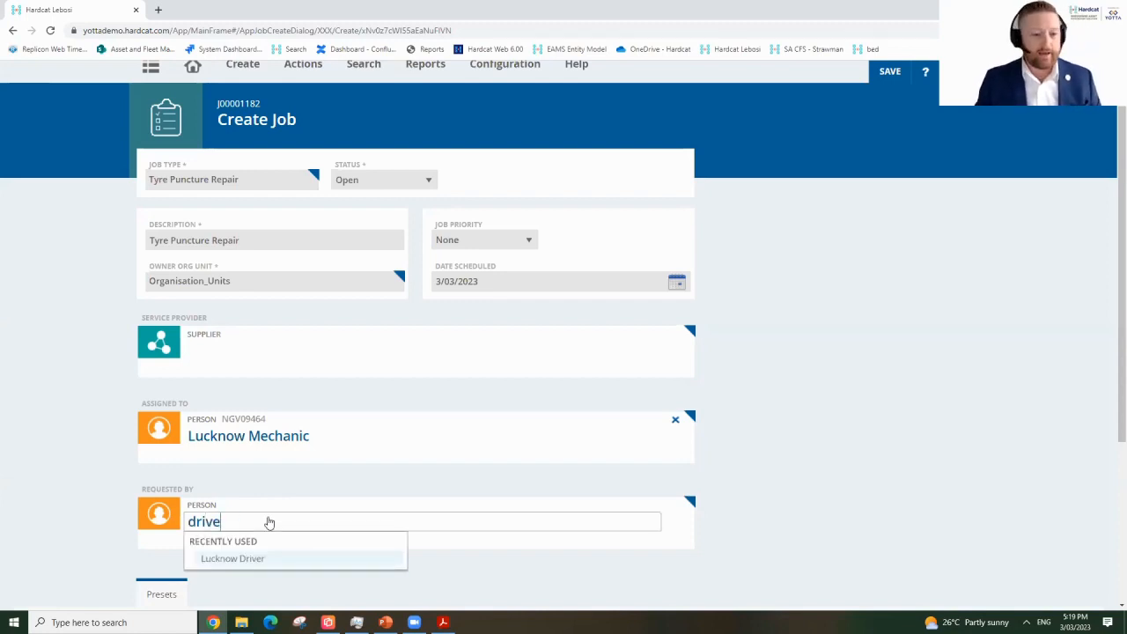
{"action": "left_click", "coordinate": [253, 562]}
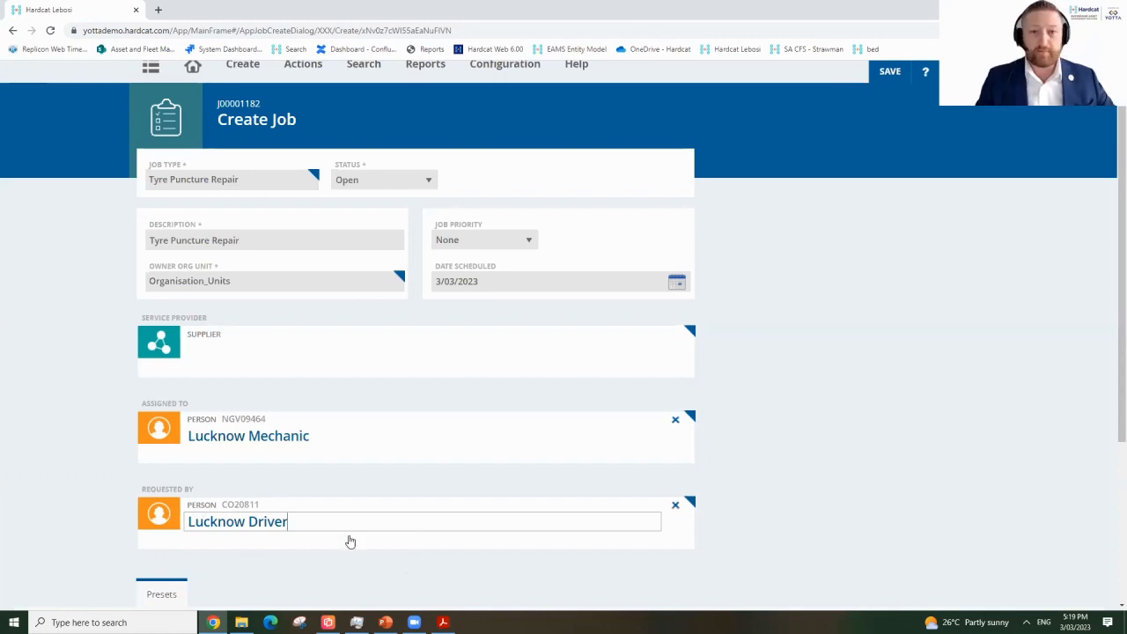
{"action": "left_click", "coordinate": [888, 74]}
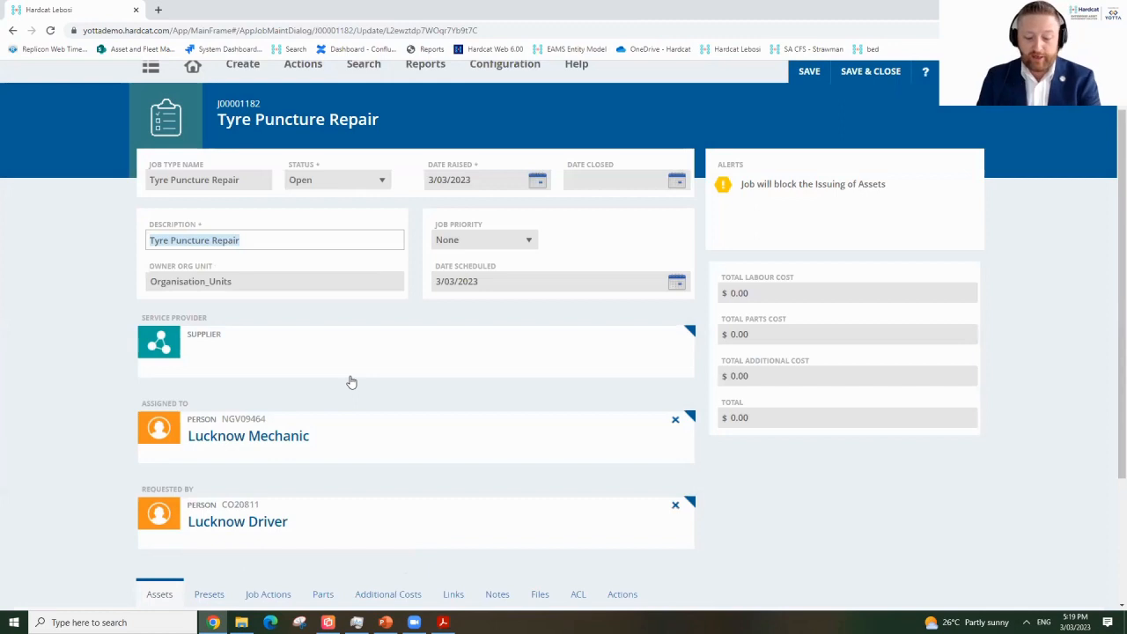
Scroll through saved job J00001182 down to the Assets tab's Select Item field.
{"action": "scroll", "coordinate": [326, 436], "scroll_direction": "down", "scroll_amount": 1}
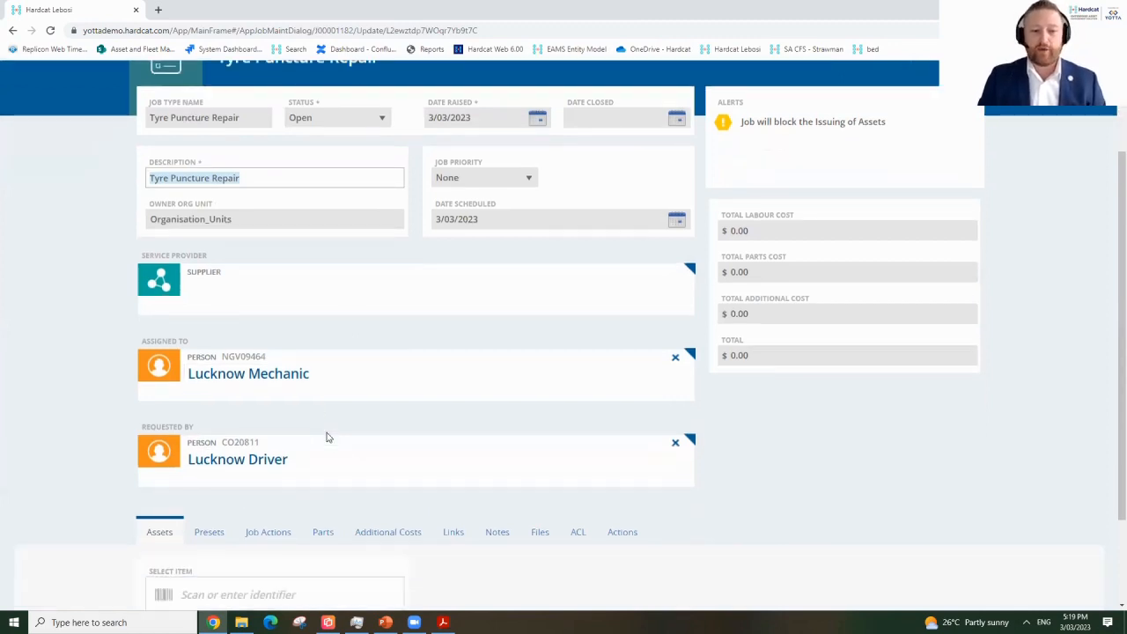
{"action": "scroll", "coordinate": [379, 444], "scroll_direction": "down", "scroll_amount": 1}
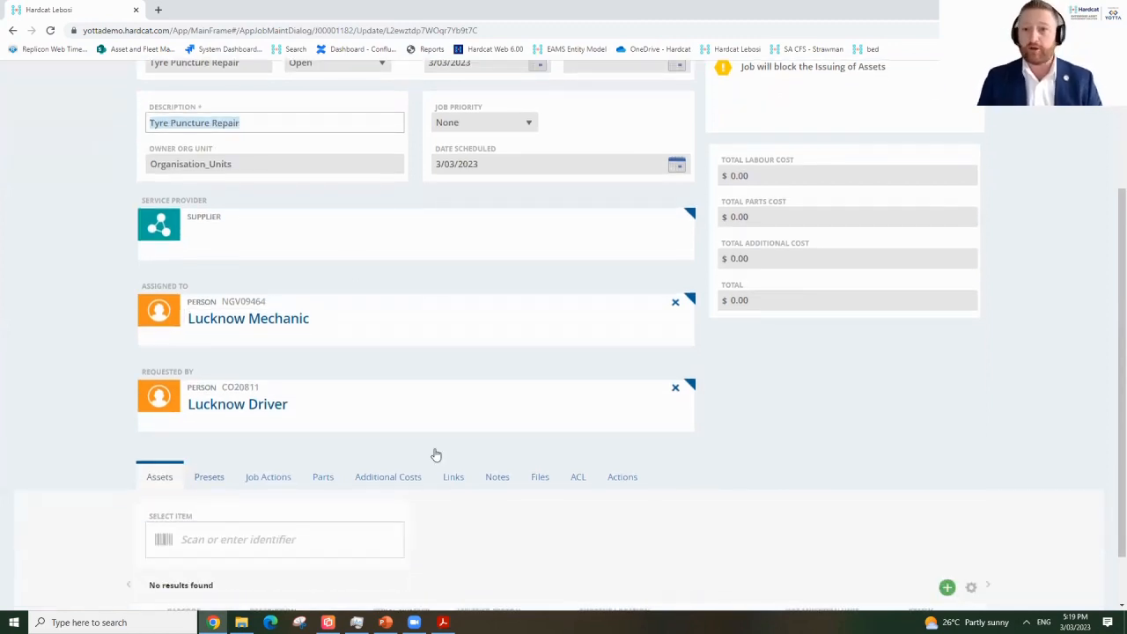
{"action": "scroll", "coordinate": [881, 264], "scroll_direction": "up", "scroll_amount": 1}
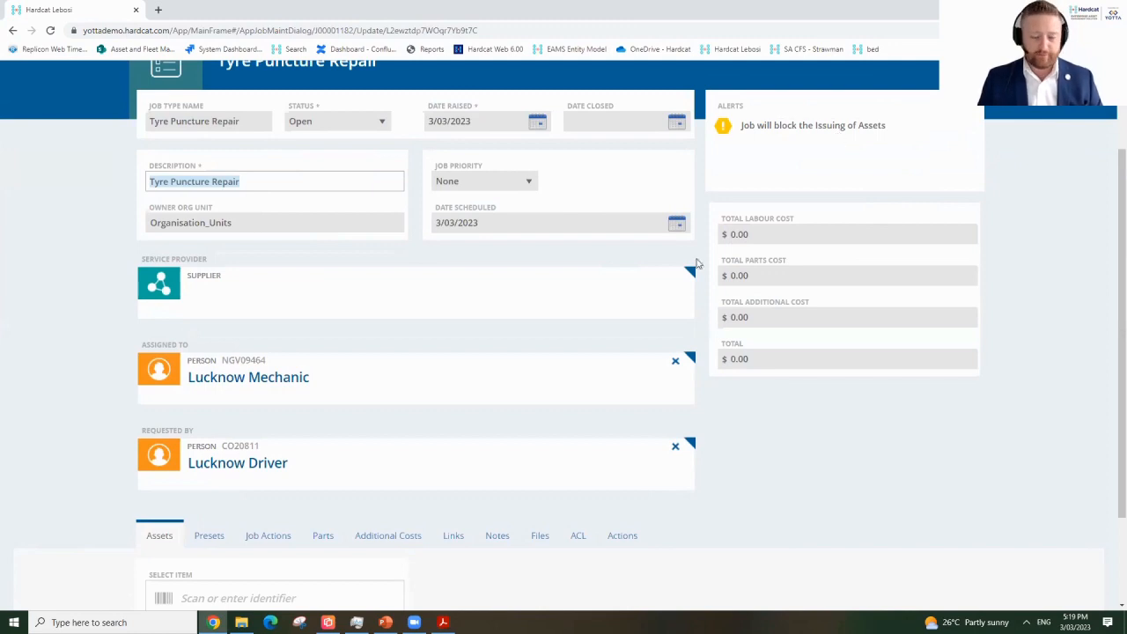
{"action": "scroll", "coordinate": [124, 485], "scroll_direction": "down", "scroll_amount": 1}
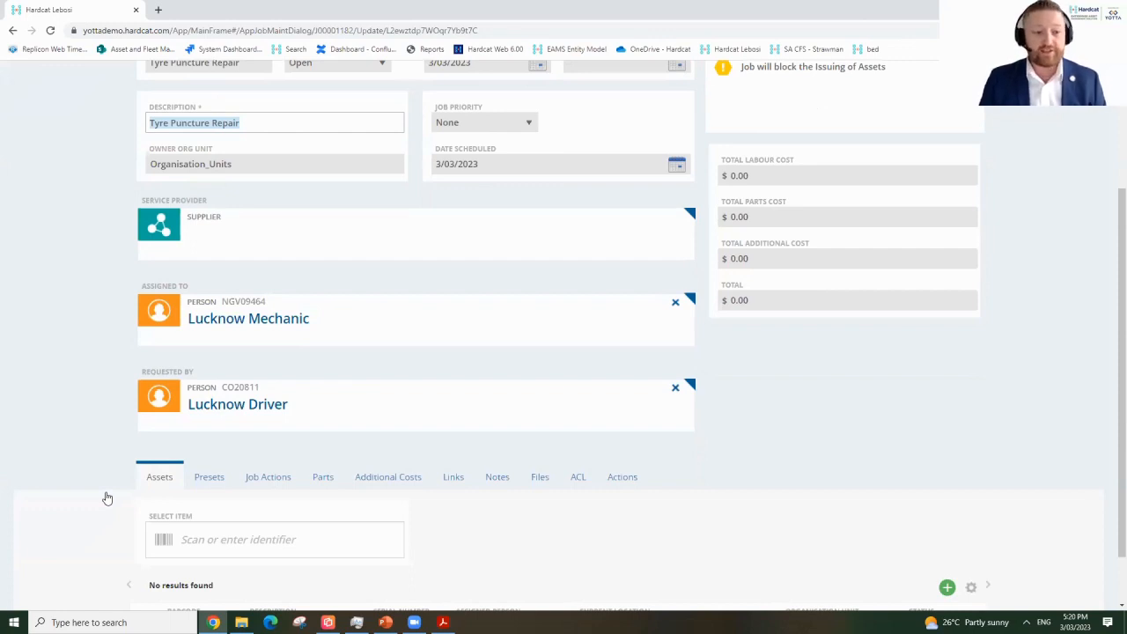
{"action": "scroll", "coordinate": [76, 456], "scroll_direction": "down", "scroll_amount": 1}
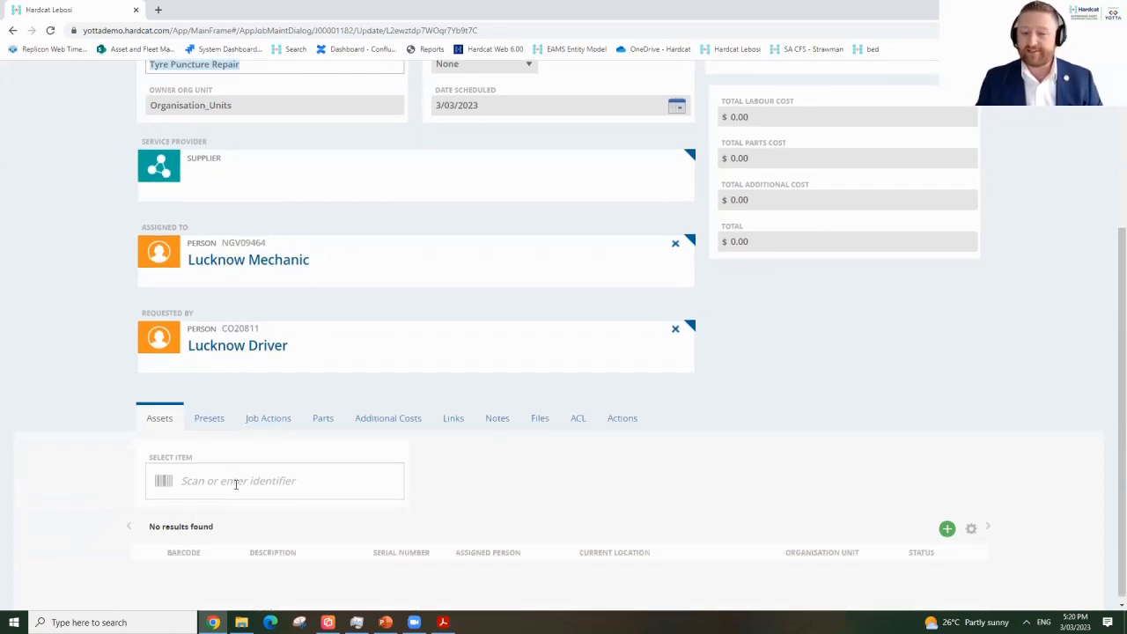
Link Volvo 9400 bus ABC000048 to the job and view its odometer, fuel and tyre presets.
{"action": "left_click", "coordinate": [236, 482]}
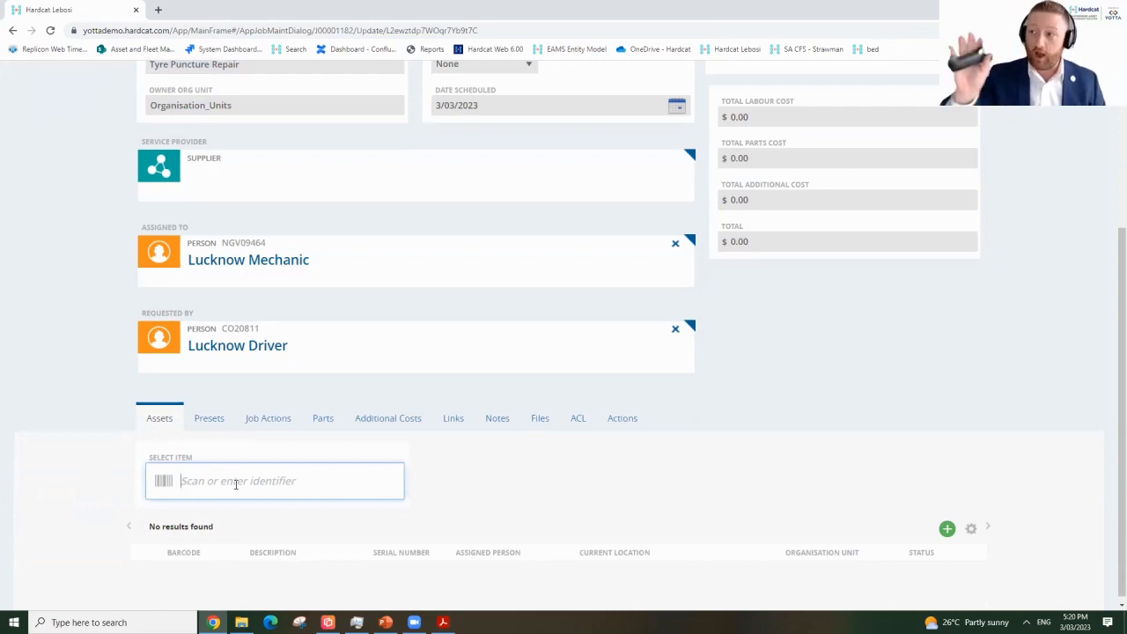
{"action": "type", "text": "ABC000048"}
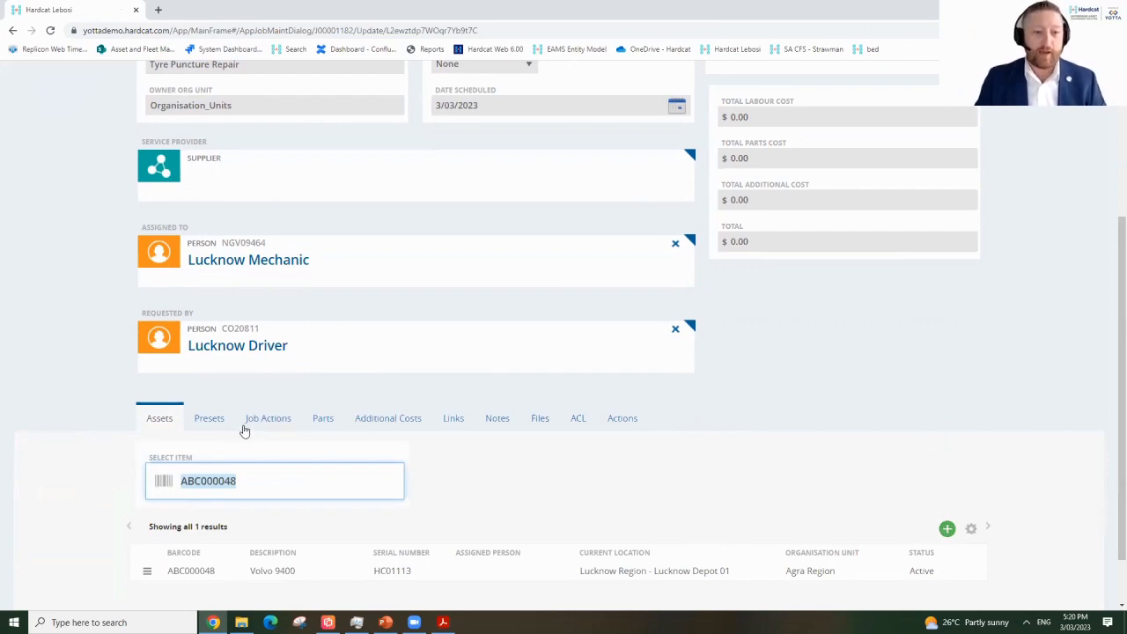
{"action": "left_click", "coordinate": [213, 421]}
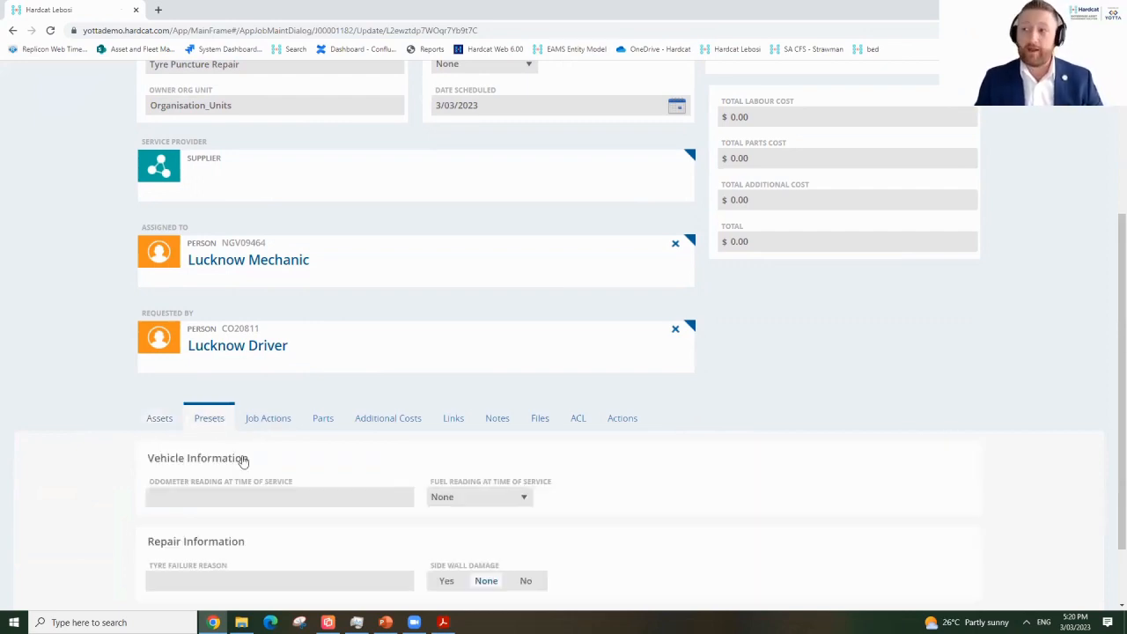
{"action": "scroll", "coordinate": [322, 476], "scroll_direction": "down", "scroll_amount": 1}
{"action": "scroll", "coordinate": [324, 477], "scroll_direction": "up", "scroll_amount": 1}
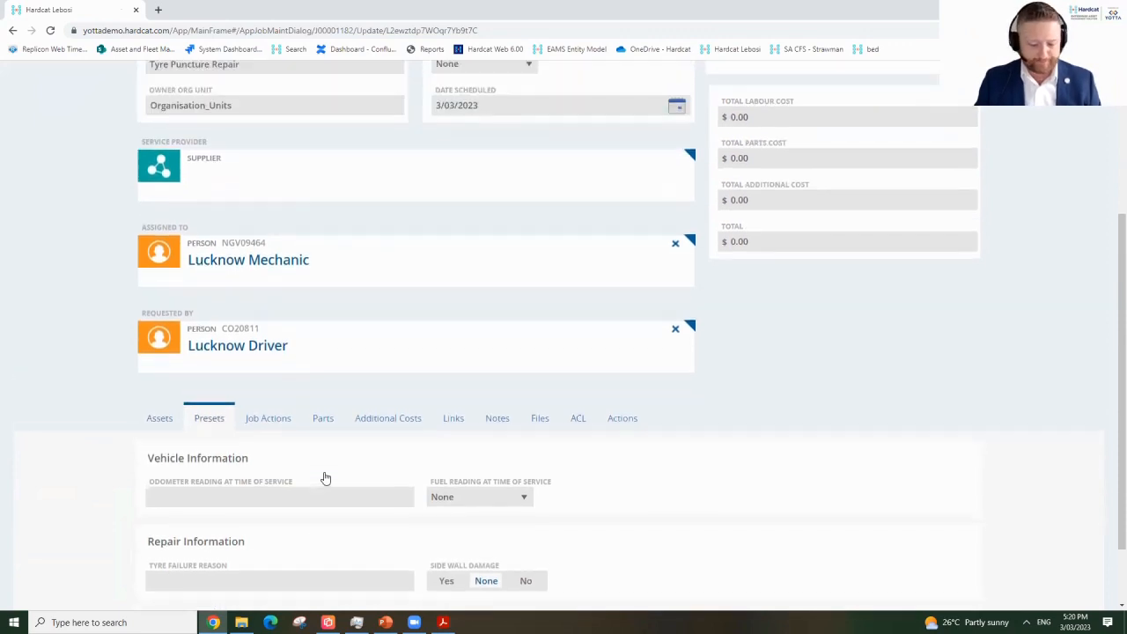
{"action": "scroll", "coordinate": [325, 478], "scroll_direction": "up", "scroll_amount": 1}
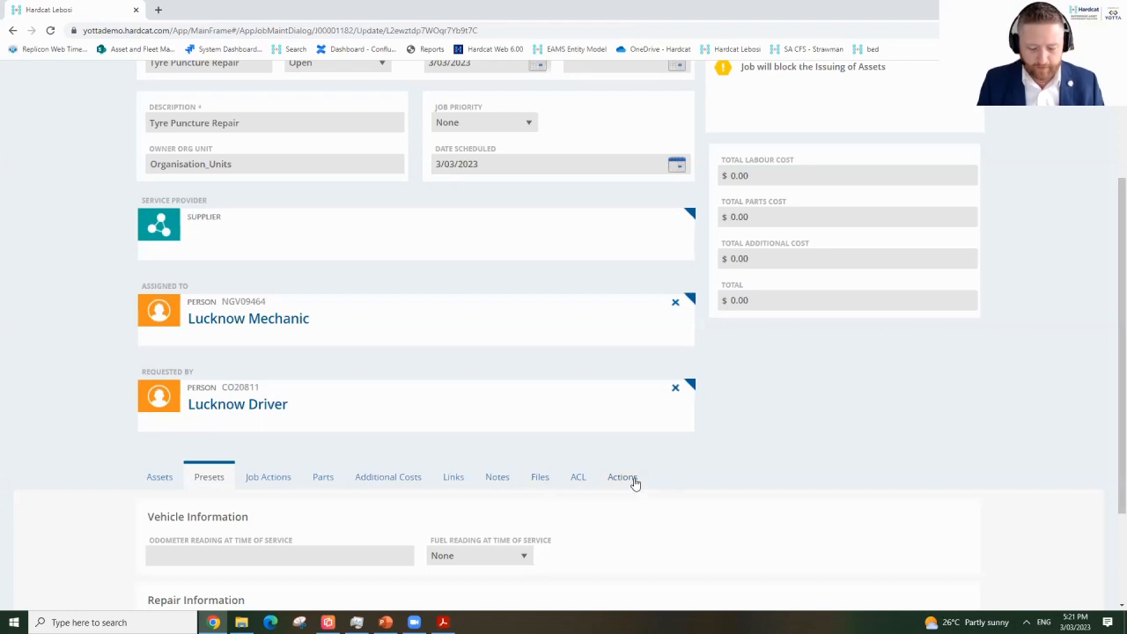
Via Rapid Parts, add a Tyre Air Valve ($2.00) and Repair Kit ($15.00) from Lucknow Depot 01.
{"action": "left_click", "coordinate": [326, 478]}
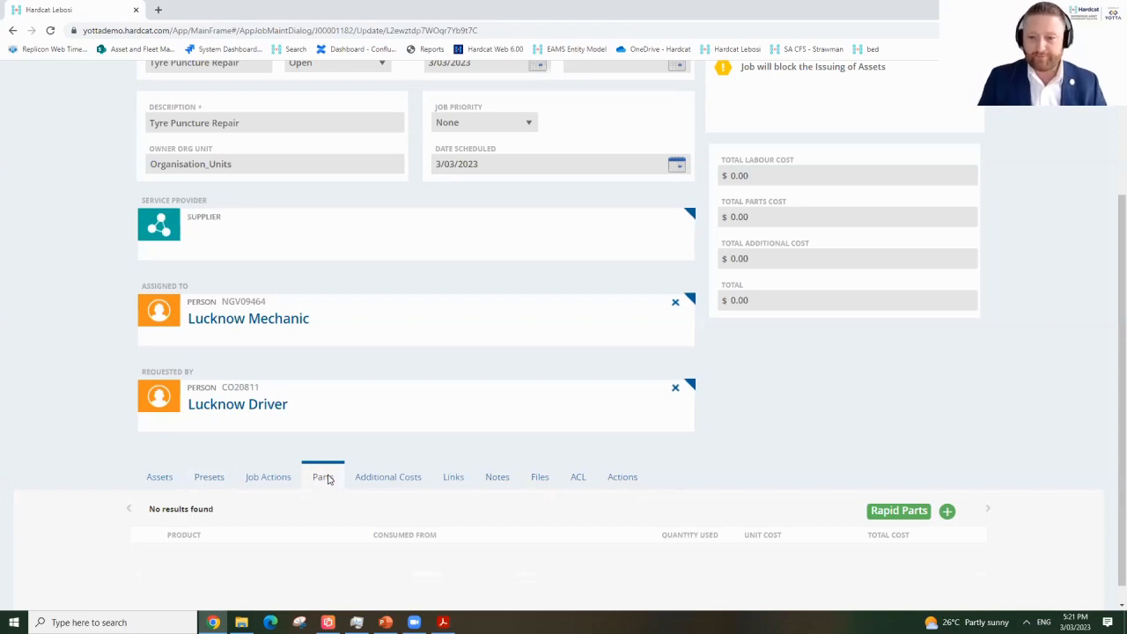
{"action": "left_click", "coordinate": [895, 511]}
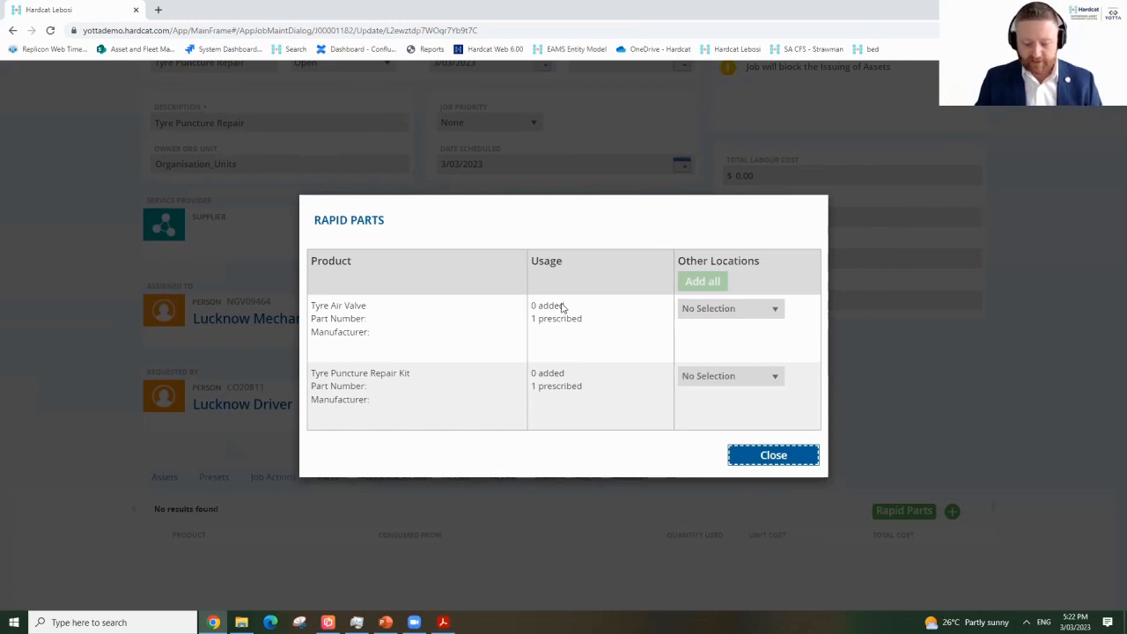
{"action": "left_click", "coordinate": [741, 313]}
{"action": "left_click", "coordinate": [742, 349]}
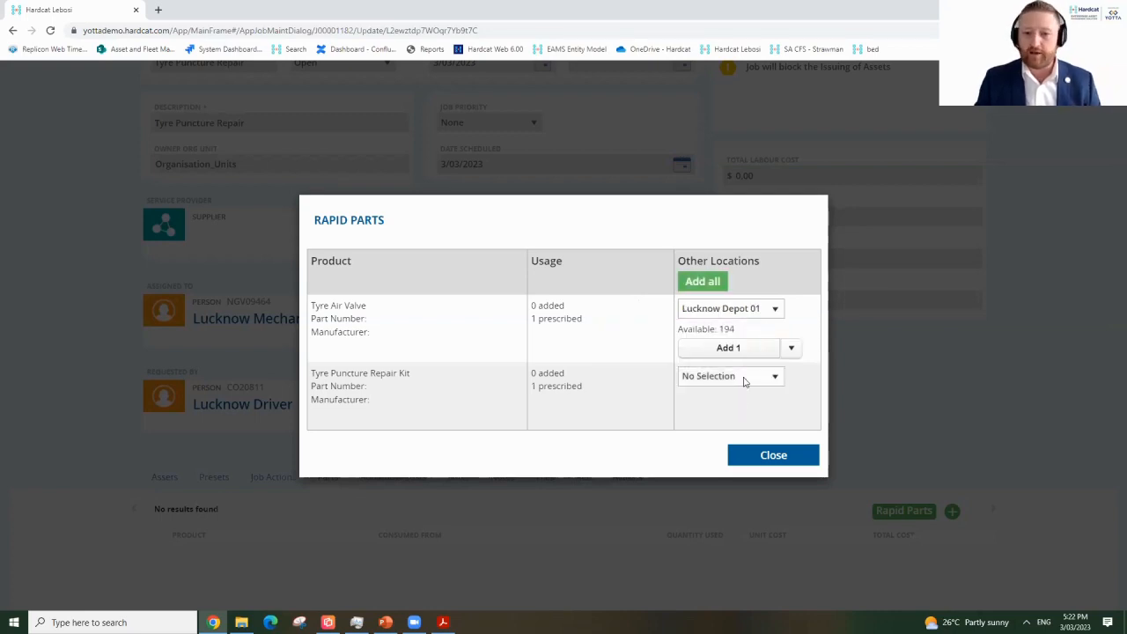
{"action": "left_click", "coordinate": [742, 378]}
{"action": "left_click", "coordinate": [722, 415]}
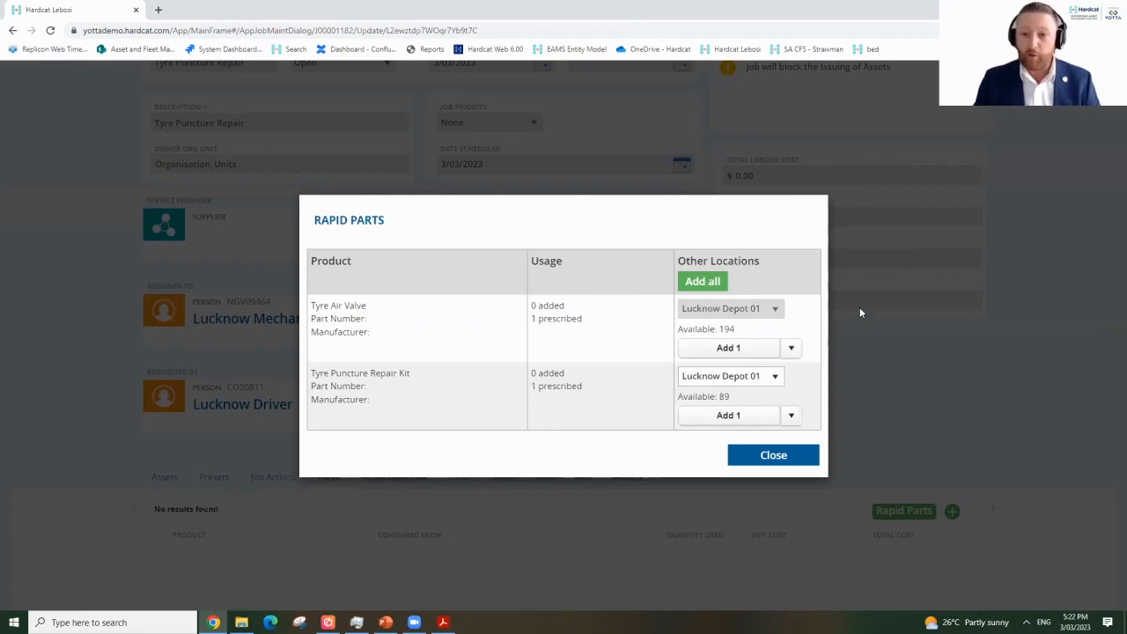
{"action": "left_click", "coordinate": [704, 284]}
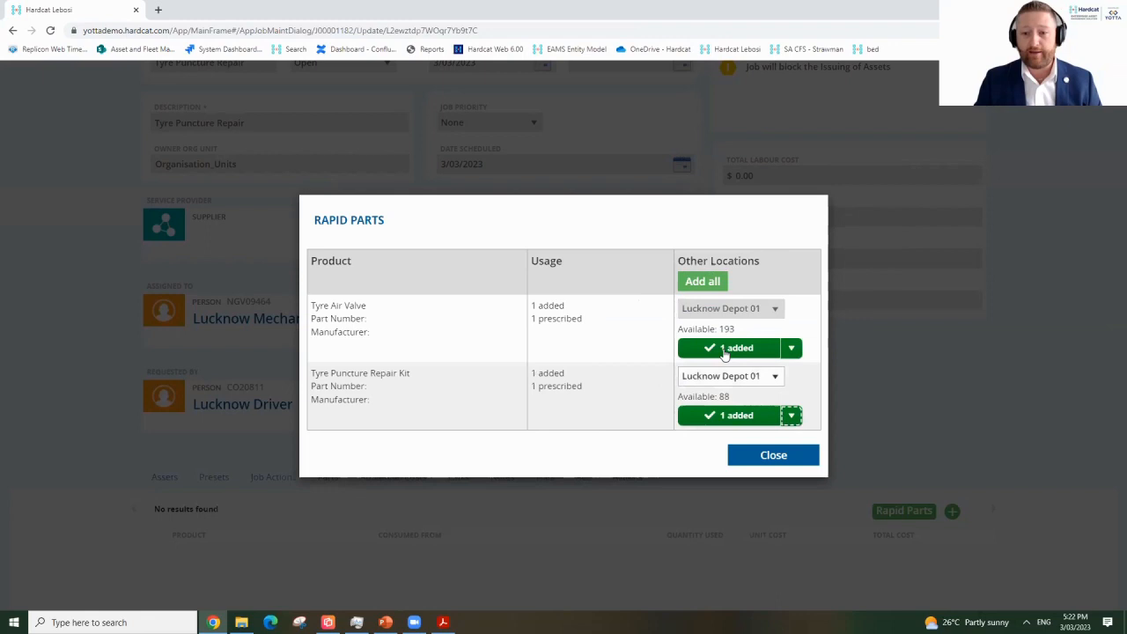
{"action": "left_click", "coordinate": [763, 467]}
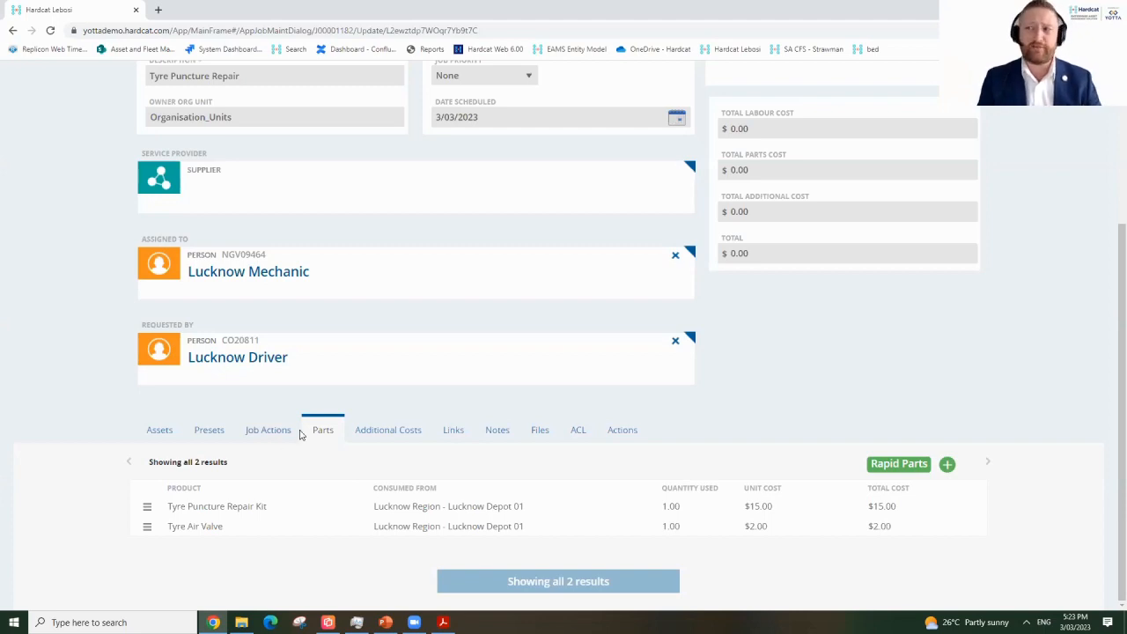
Set job J00001182's status to Closed, then save and close it.
{"action": "scroll", "coordinate": [331, 433], "scroll_direction": "up", "scroll_amount": 3}
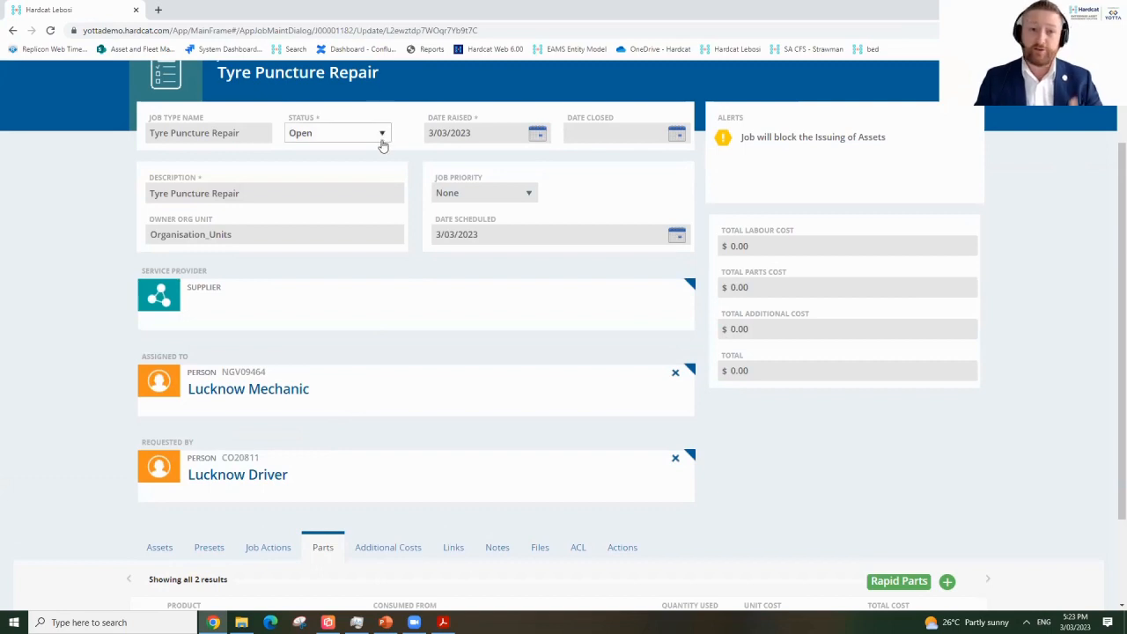
{"action": "left_click", "coordinate": [383, 139]}
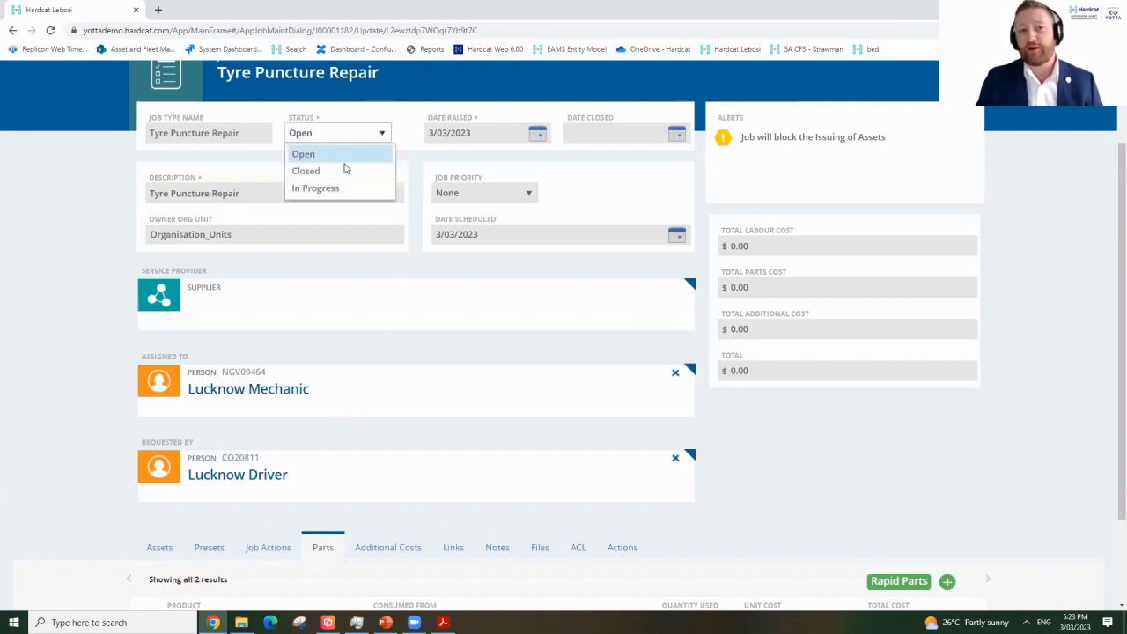
{"action": "left_click", "coordinate": [335, 171]}
{"action": "scroll", "coordinate": [393, 180], "scroll_direction": "up", "scroll_amount": 2}
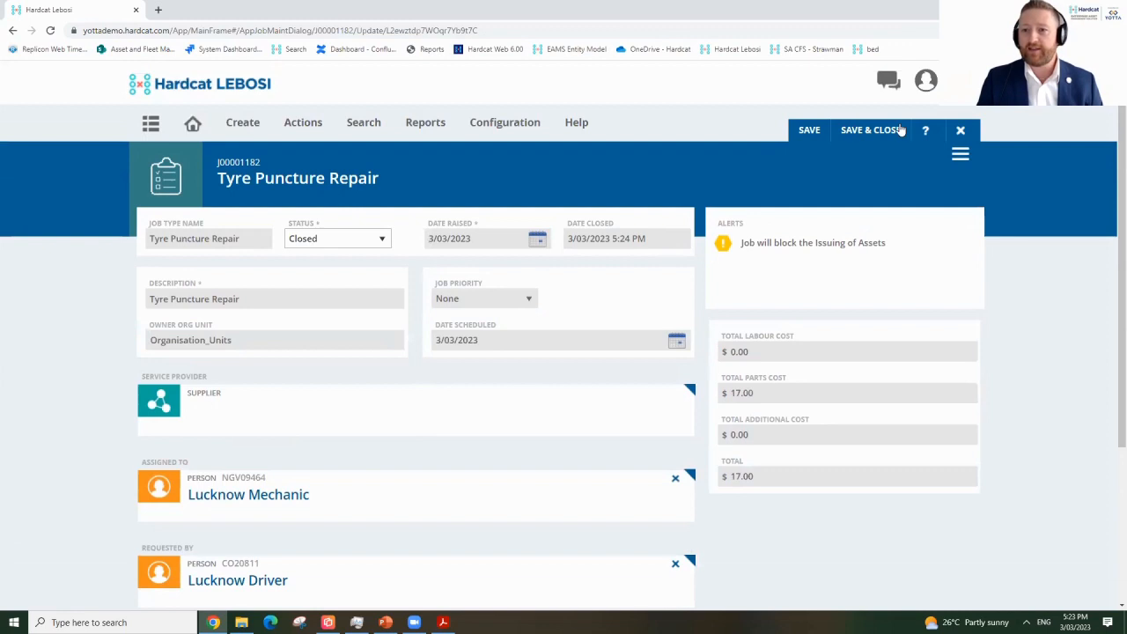
{"action": "left_click", "coordinate": [871, 134]}
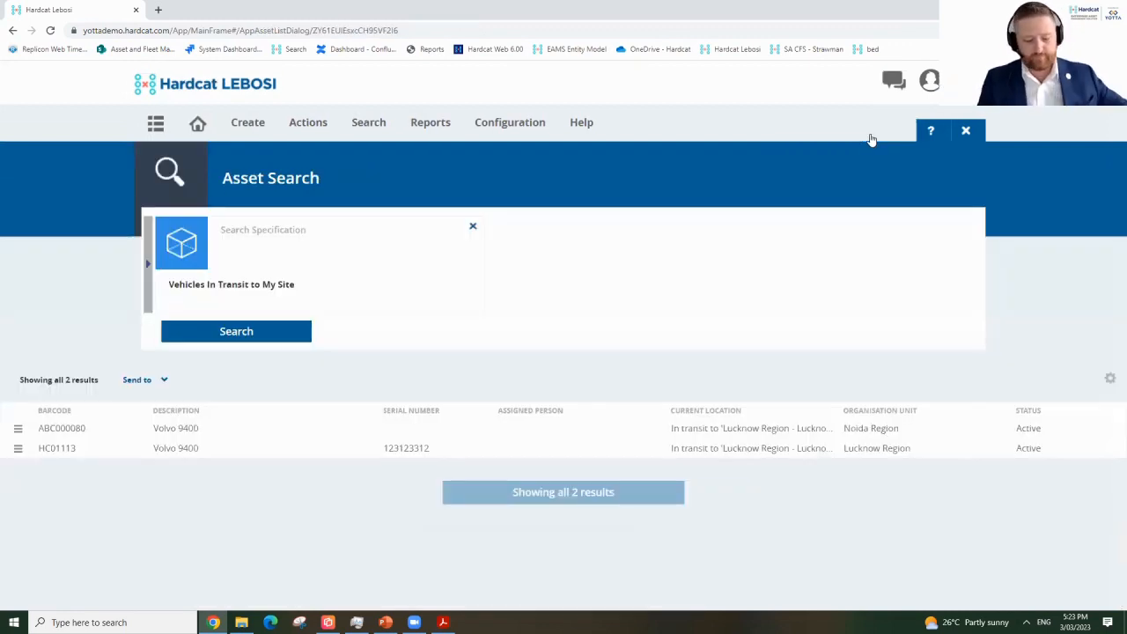
Open the Reports page to list categories such as Assets, Auditing, Jobs and People.
{"action": "left_click", "coordinate": [434, 128]}
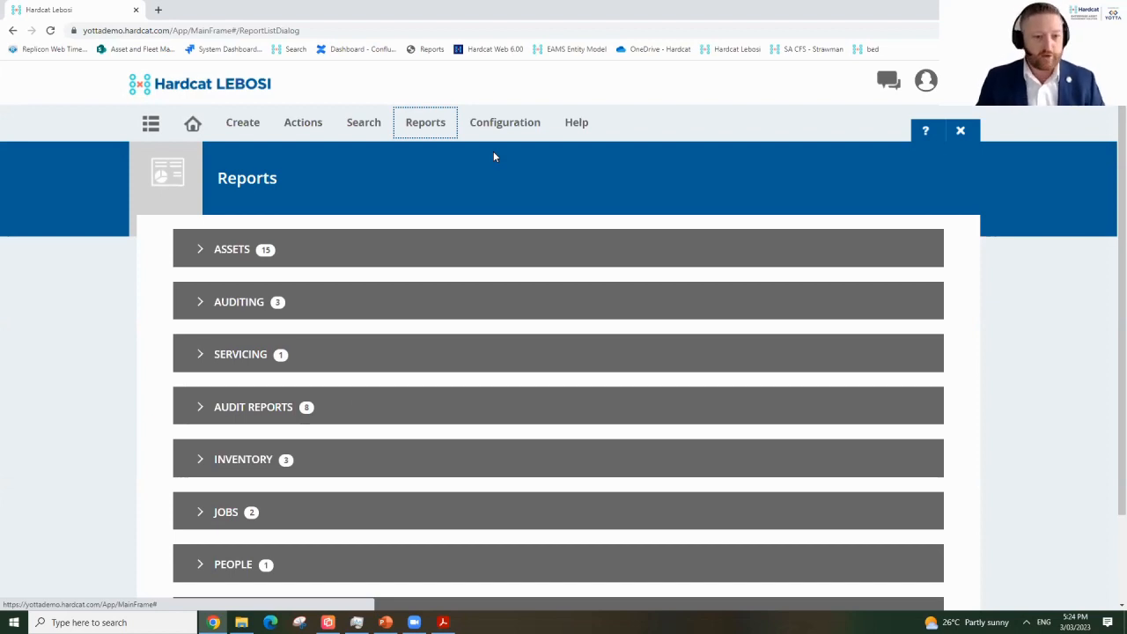
Open the Service Job History by Job Type Name report with dates 1/02/2023 to 4/03/2023.
{"action": "left_click", "coordinate": [216, 513]}
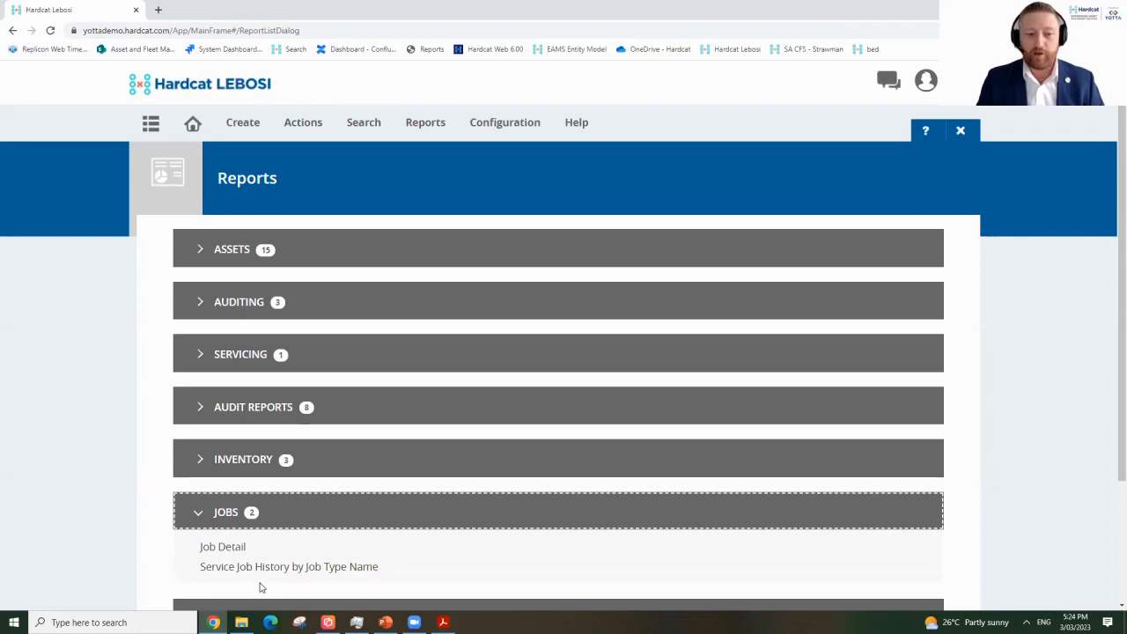
{"action": "left_click", "coordinate": [277, 572]}
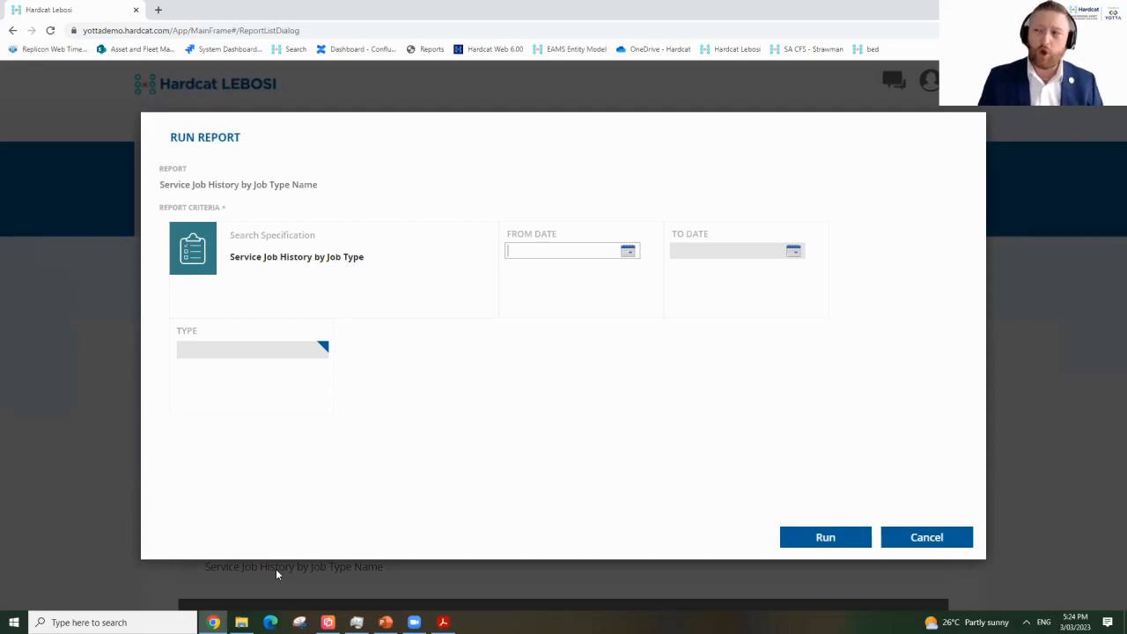
{"action": "left_click", "coordinate": [628, 252]}
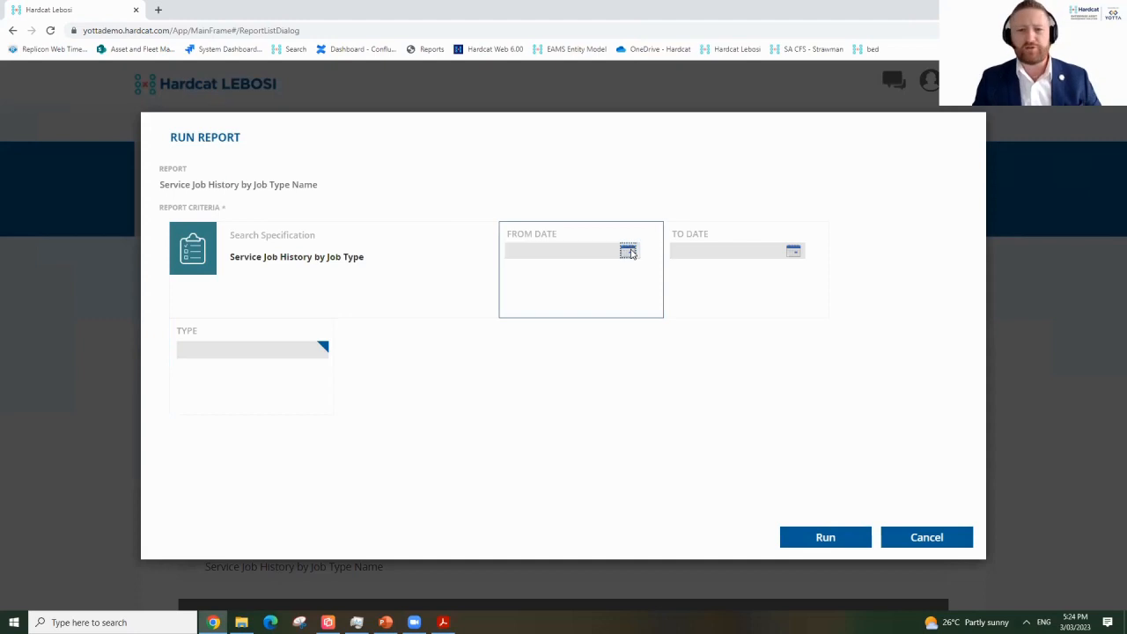
{"action": "left_click", "coordinate": [516, 272]}
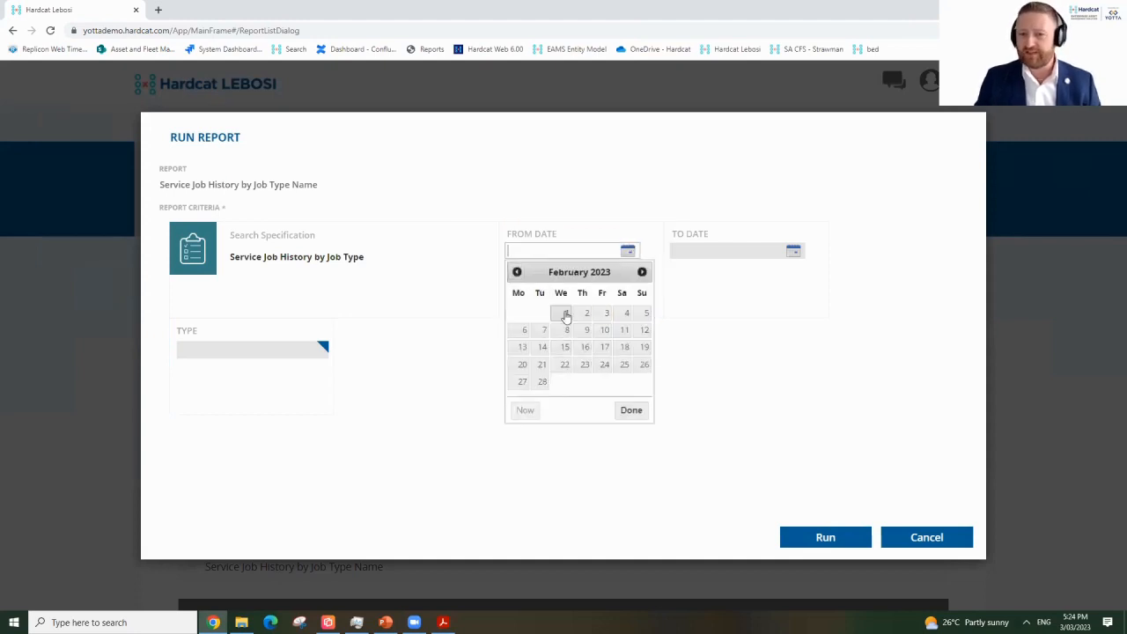
{"action": "left_click", "coordinate": [565, 312]}
{"action": "left_click", "coordinate": [793, 252]}
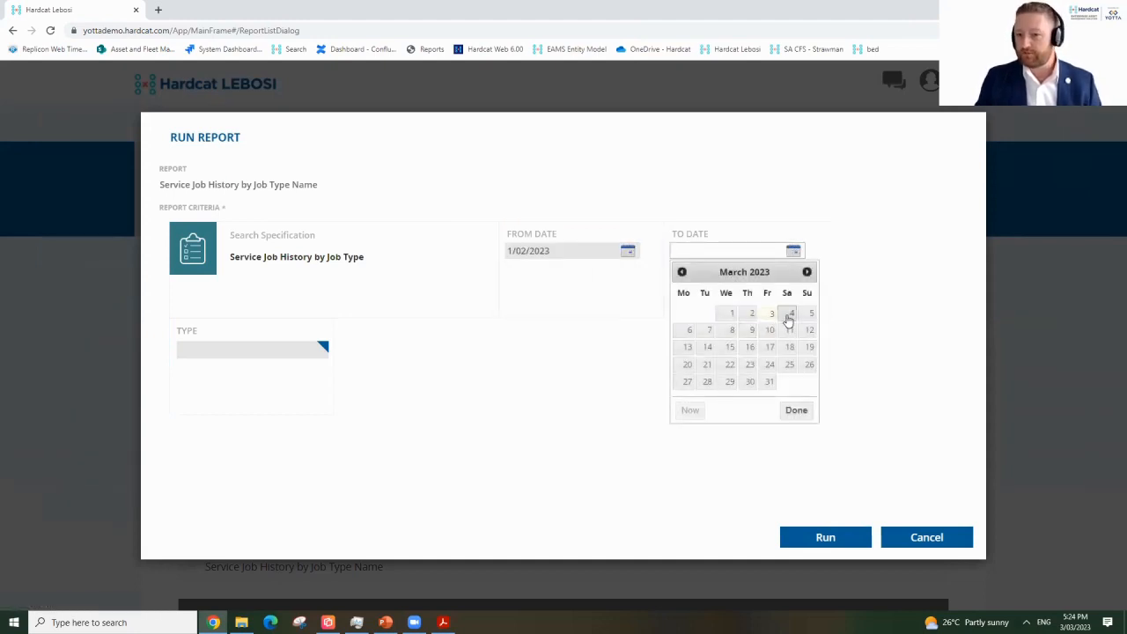
{"action": "left_click", "coordinate": [790, 314]}
Set the report's job type to Tyre Puncture Repair.
{"action": "left_click", "coordinate": [252, 353]}
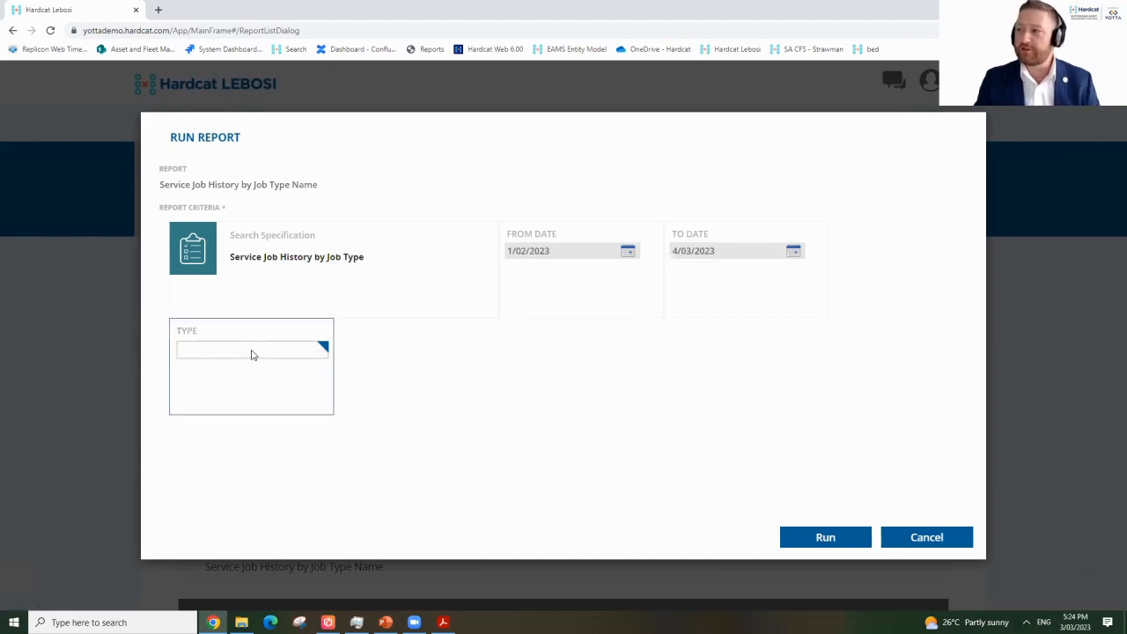
{"action": "type", "text": "trye"}
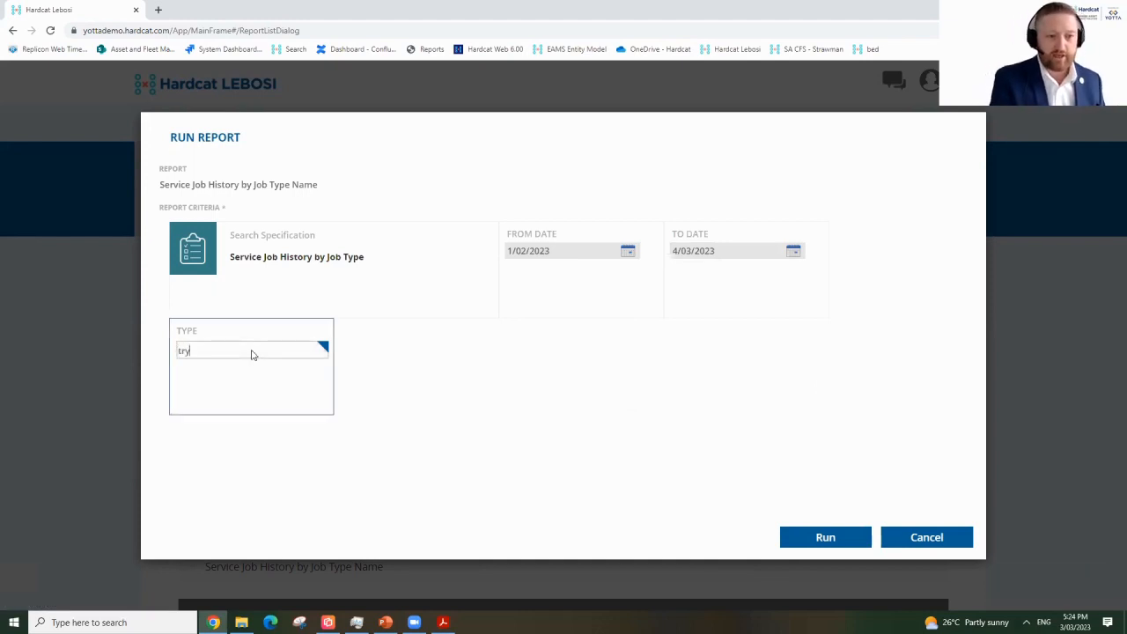
{"action": "key", "text": "BackSpace"}
{"action": "key", "text": "BackSpace"}
{"action": "key", "text": "BackSpace"}
{"action": "type", "text": "yre"}
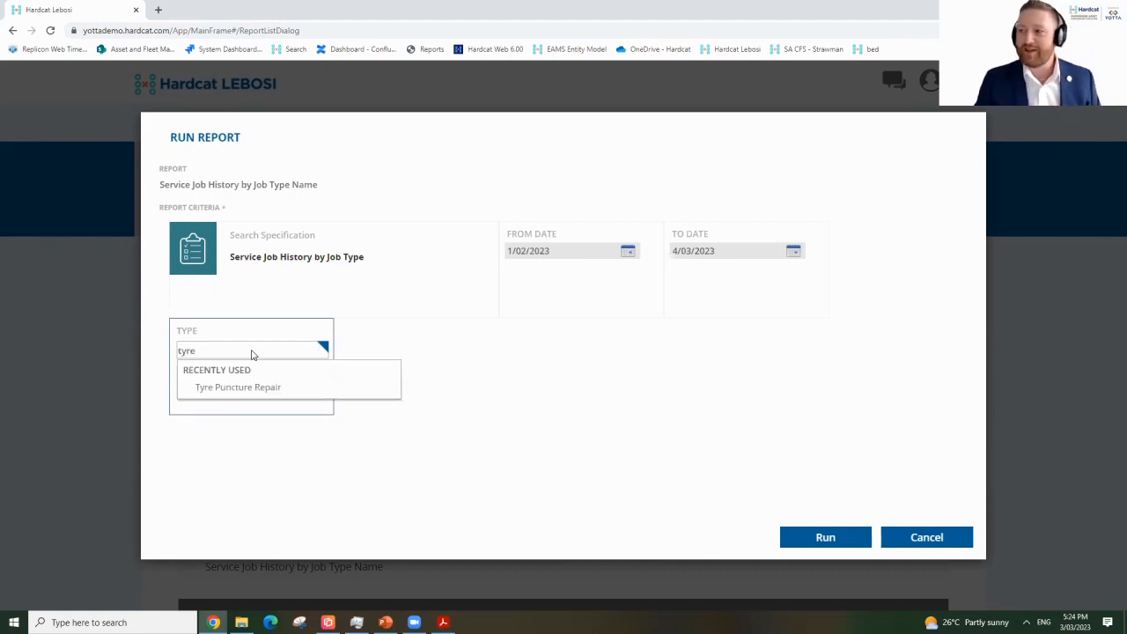
{"action": "left_click", "coordinate": [242, 389]}
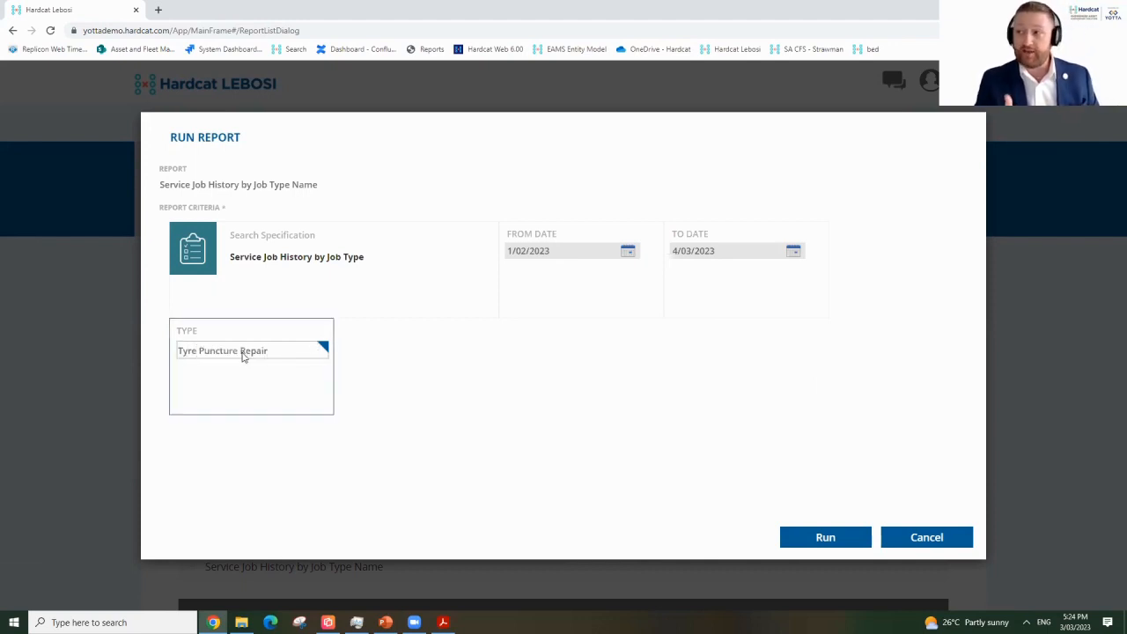
{"action": "left_click", "coordinate": [323, 348]}
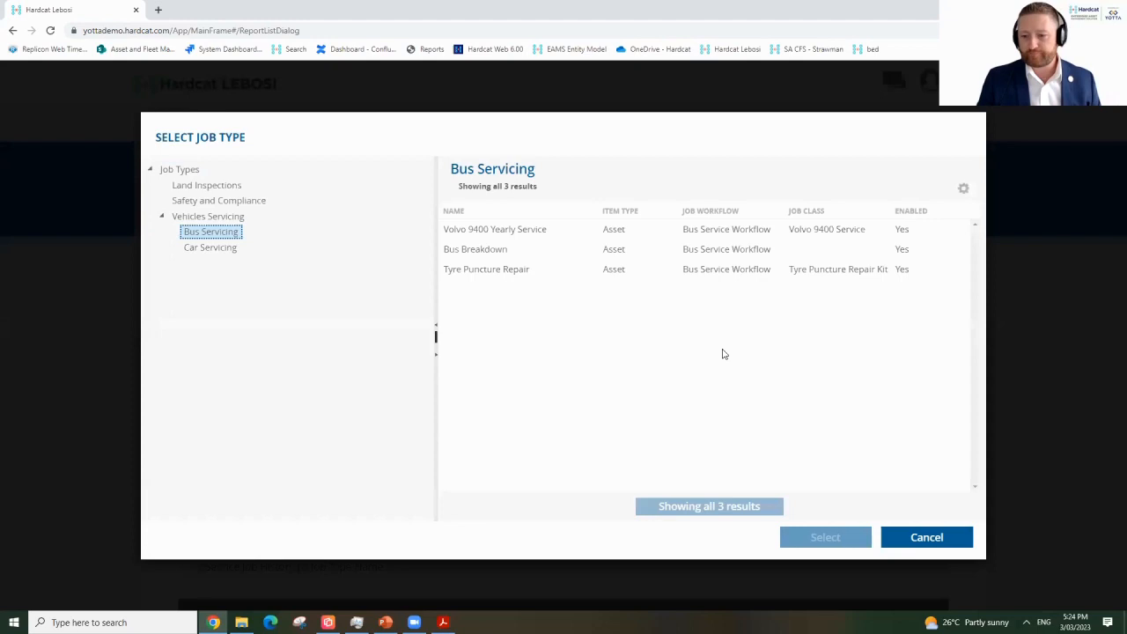
{"action": "left_click", "coordinate": [927, 537]}
Run the report to open the Tyre Puncture Repair job history PDF in Acrobat Reader.
{"action": "left_click", "coordinate": [853, 532]}
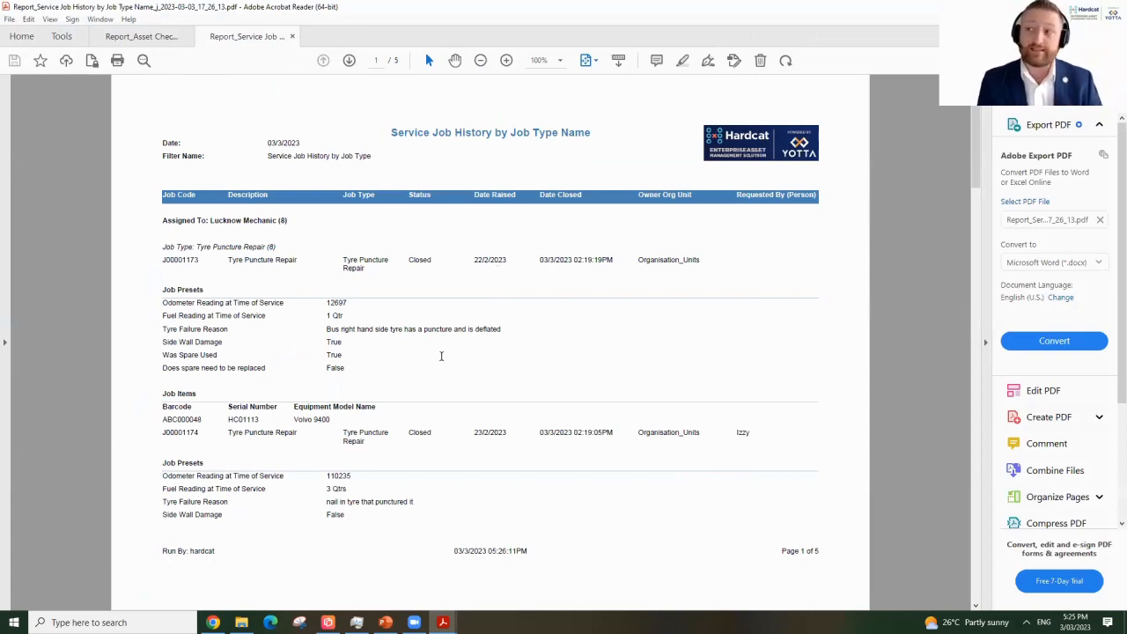
Review page 2 of the report, then show the PowerPoint DEMO- AUDITING slide full screen.
{"action": "scroll", "coordinate": [369, 351], "scroll_direction": "down", "scroll_amount": 3}
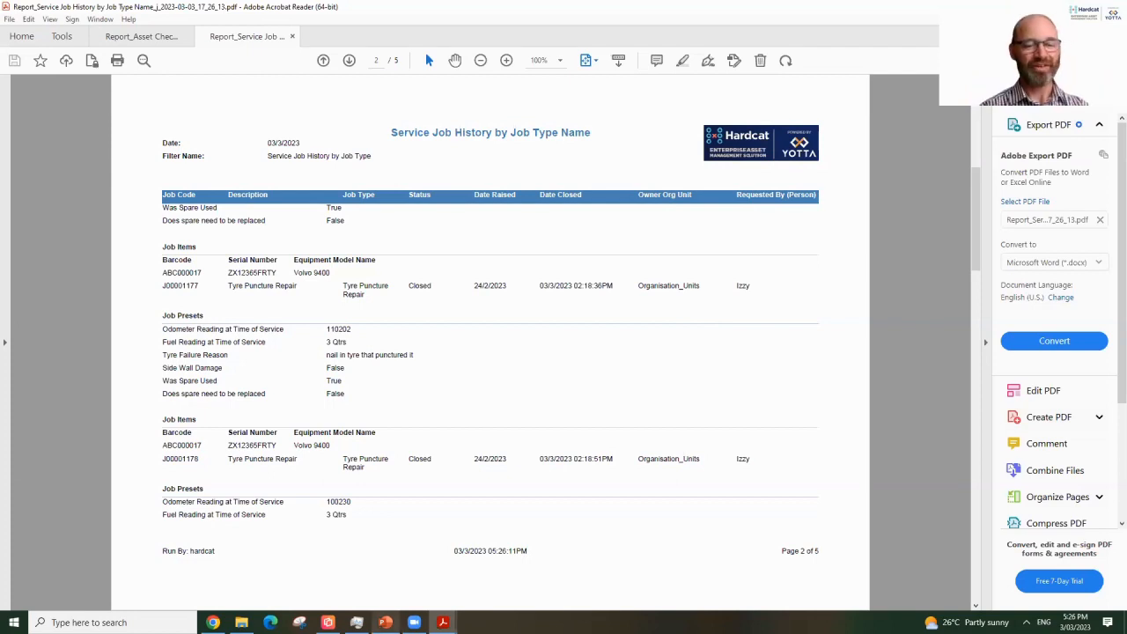
{"action": "left_click", "coordinate": [385, 622]}
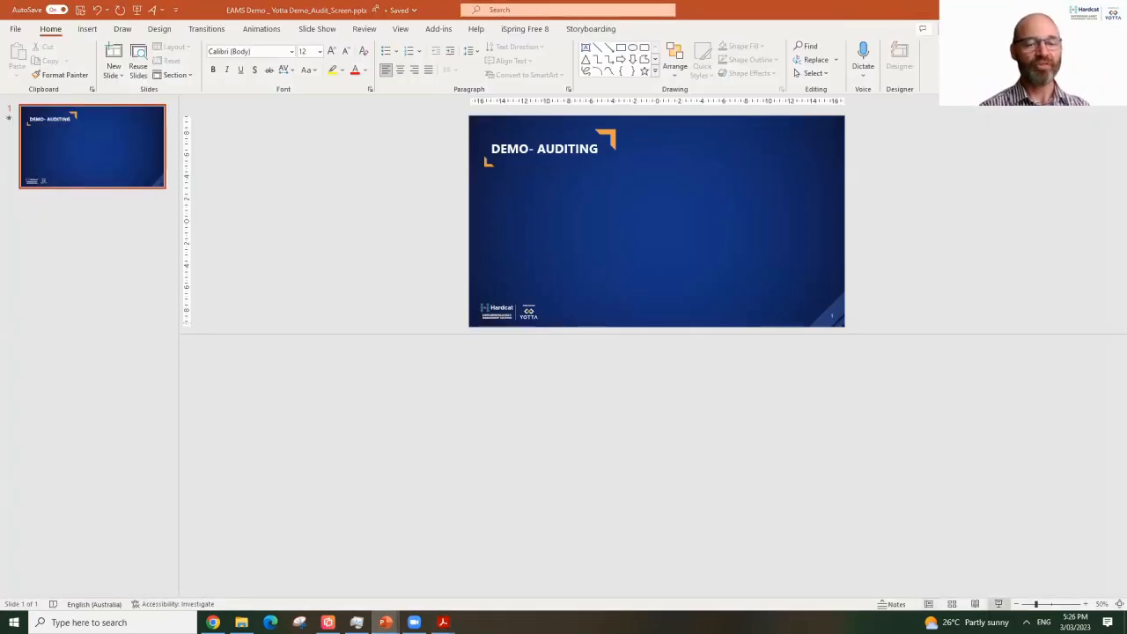
{"action": "key", "text": "F5"}
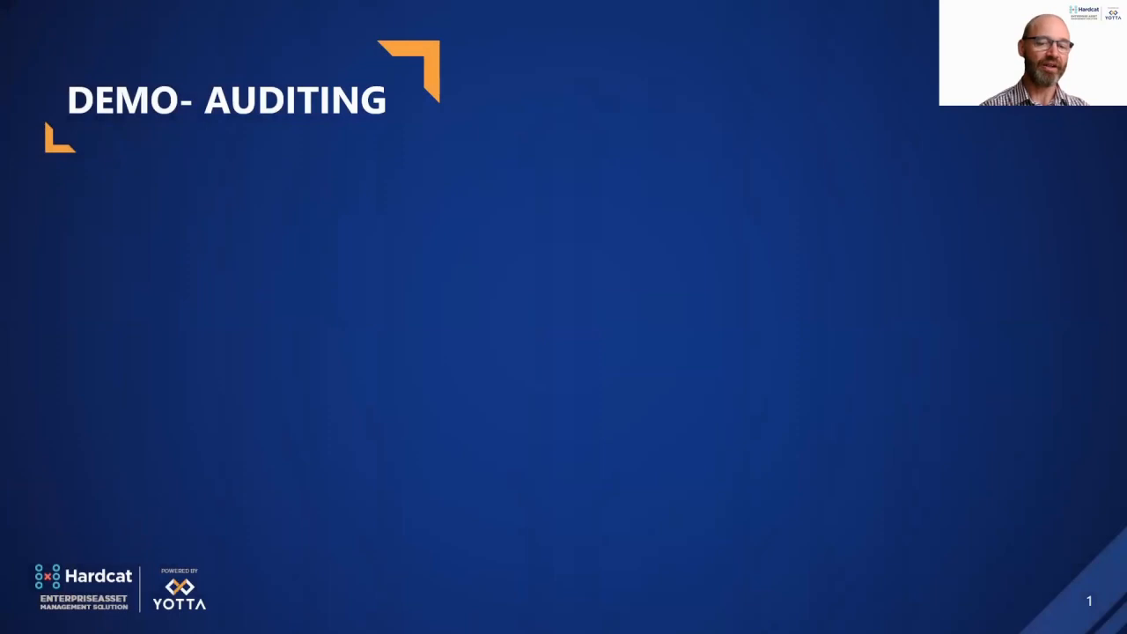